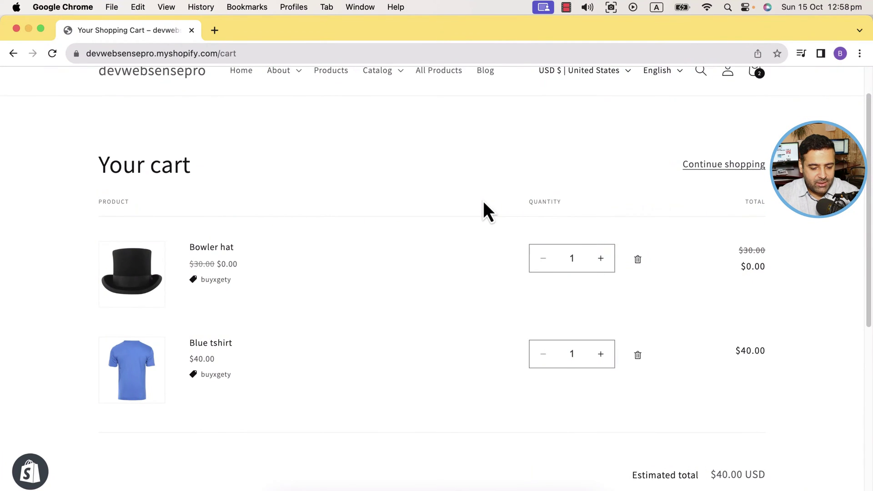
- Highlight the buyxgety discount tag on the Bowler hat in the cart
{"action": "scroll", "coordinate": [483, 204], "scroll_direction": "down", "scroll_amount": 3}
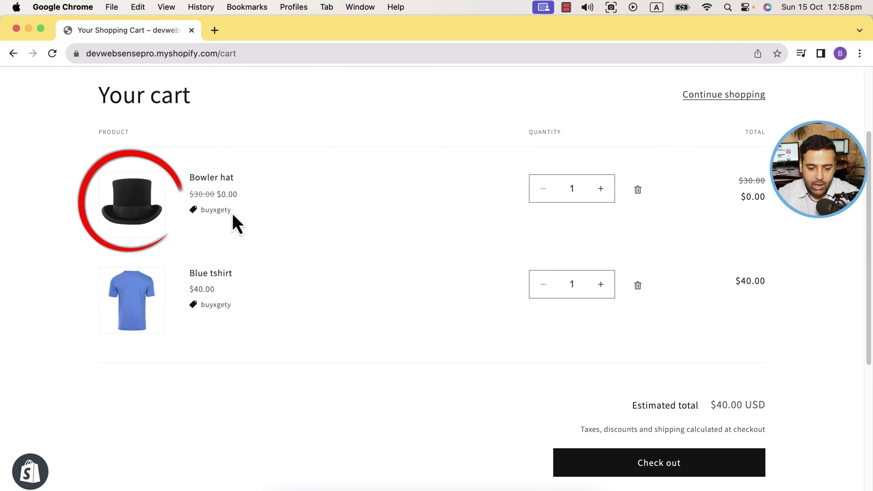
{"action": "left_click_drag", "start_coordinate": [232, 213], "coordinate": [205, 210]}
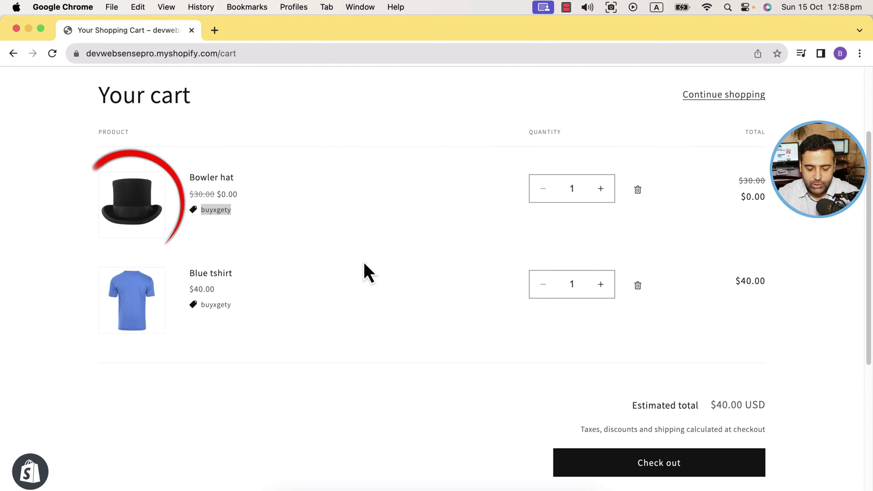
{"action": "scroll", "coordinate": [498, 296], "scroll_direction": "up", "scroll_amount": 3}
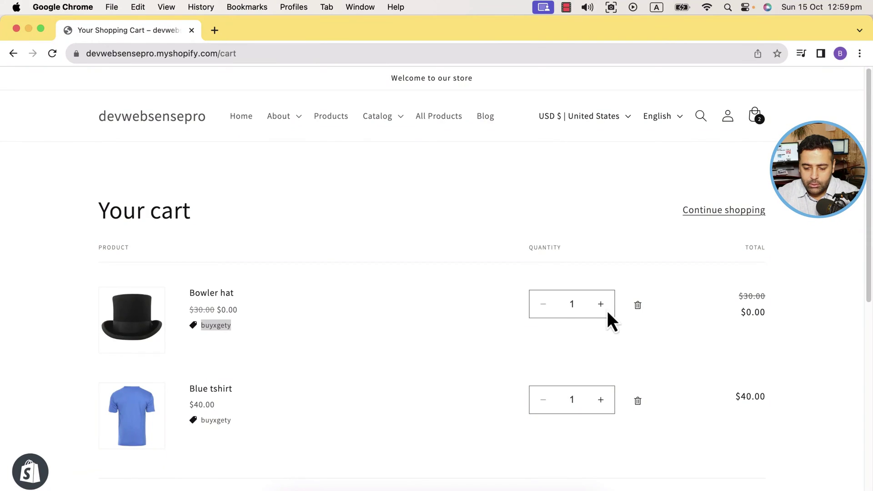
- Remove the Bowler hat and Blue tshirt from the cart and go to the home page
{"action": "left_click", "coordinate": [639, 305]}
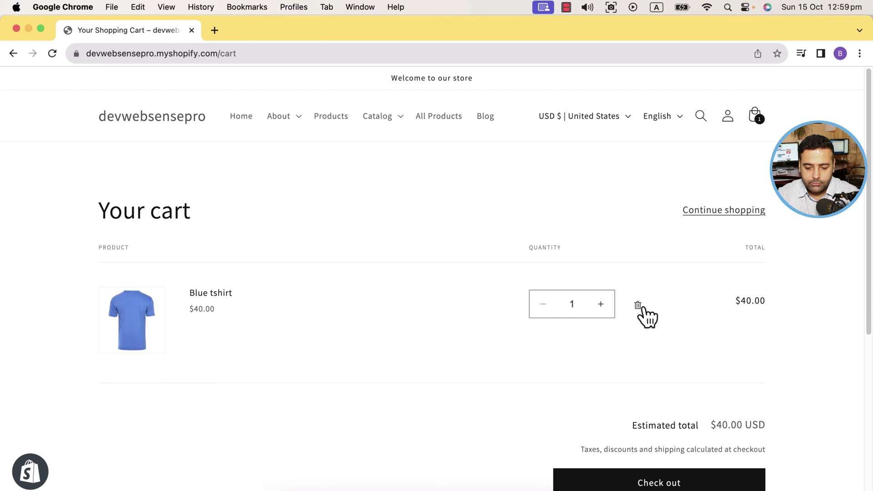
{"action": "left_click", "coordinate": [643, 307]}
{"action": "left_click", "coordinate": [153, 120]}
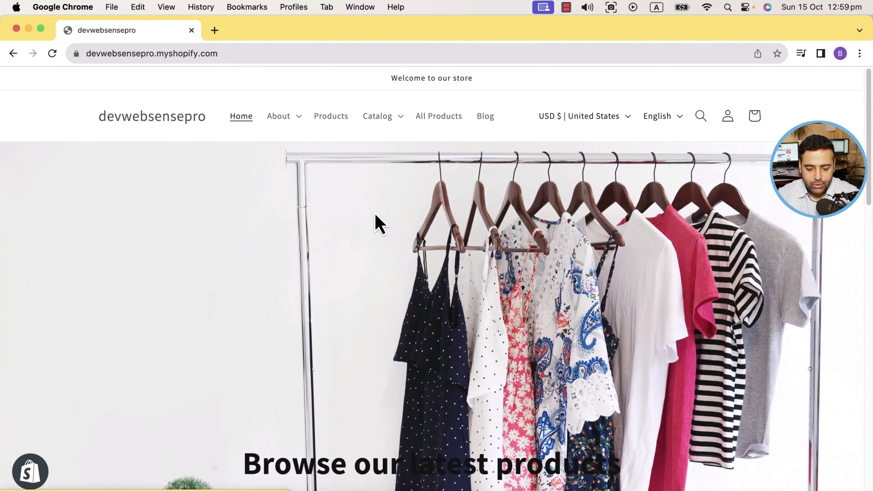
- Add the Blue tshirt to the cart and view the cart
{"action": "scroll", "coordinate": [634, 175], "scroll_direction": "down", "scroll_amount": 5}
{"action": "scroll", "coordinate": [681, 168], "scroll_direction": "down", "scroll_amount": 7}
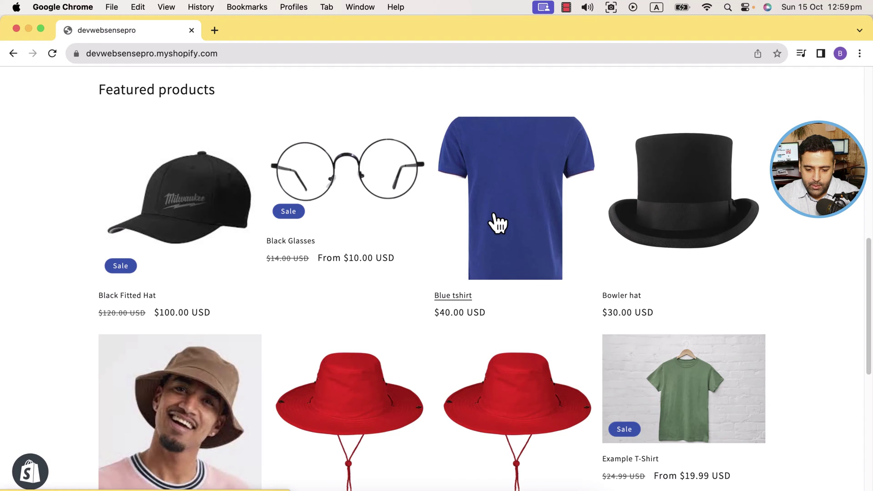
{"action": "left_click", "coordinate": [494, 220]}
{"action": "left_click", "coordinate": [714, 314]}
{"action": "left_click", "coordinate": [688, 269]}
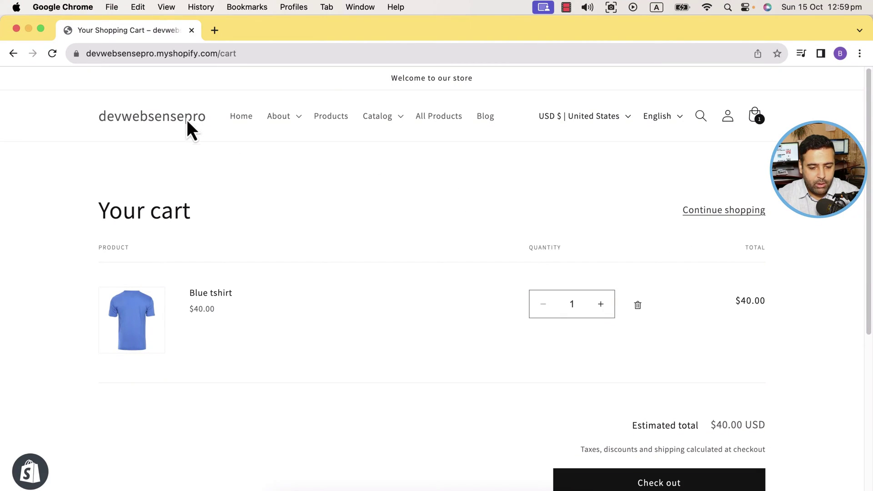
- Add the Bowler hat to the cart and view the cart holding both items
{"action": "left_click", "coordinate": [172, 120]}
{"action": "scroll", "coordinate": [737, 195], "scroll_direction": "down", "scroll_amount": 10}
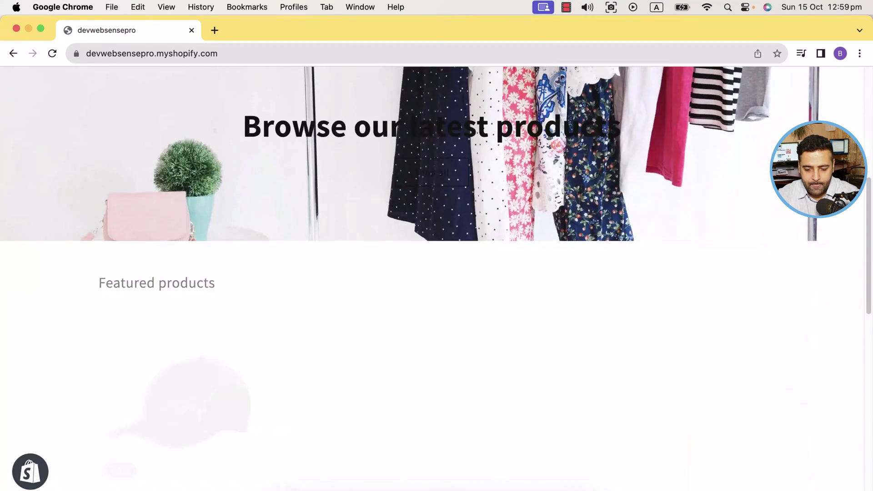
{"action": "left_click", "coordinate": [712, 203]}
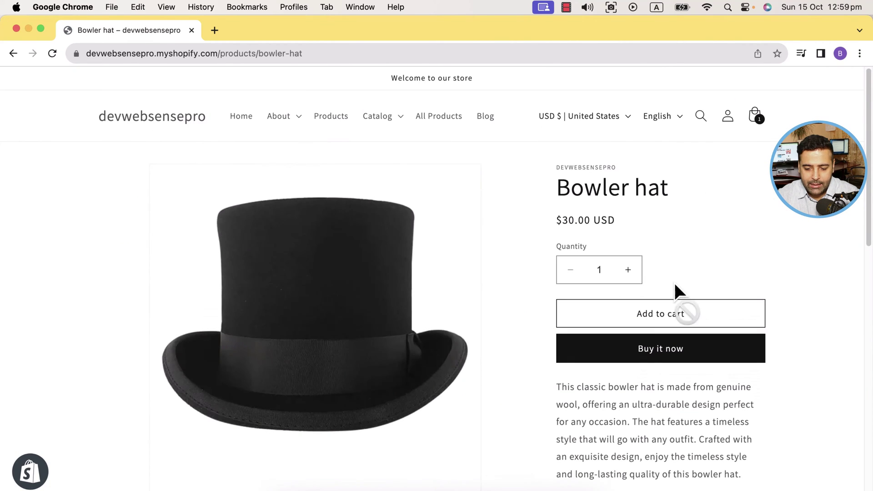
{"action": "left_click", "coordinate": [667, 312]}
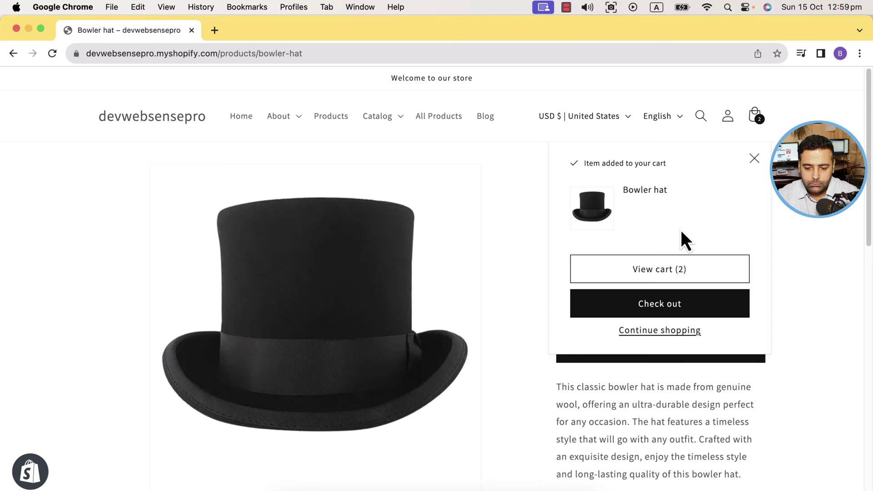
{"action": "left_click", "coordinate": [665, 272]}
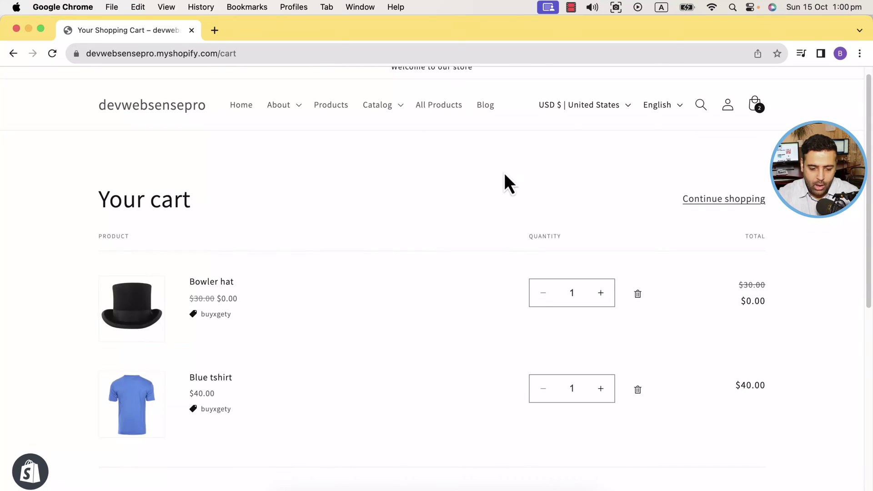
{"action": "scroll", "coordinate": [504, 178], "scroll_direction": "down", "scroll_amount": 2}
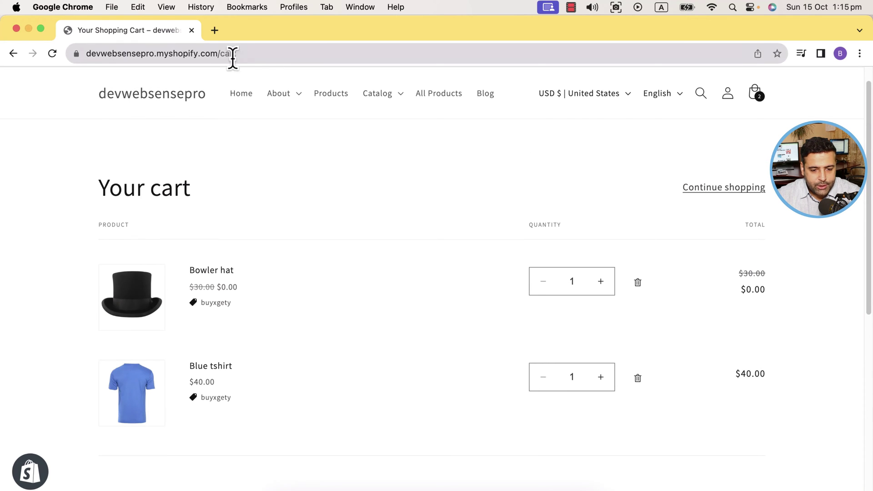
- Open the store admin (store URL + 'admin') in a new tab, view Discounts, then return to the cart
{"action": "left_click_drag", "start_coordinate": [222, 54], "coordinate": [48, 55]}
{"action": "key", "text": "super+c"}
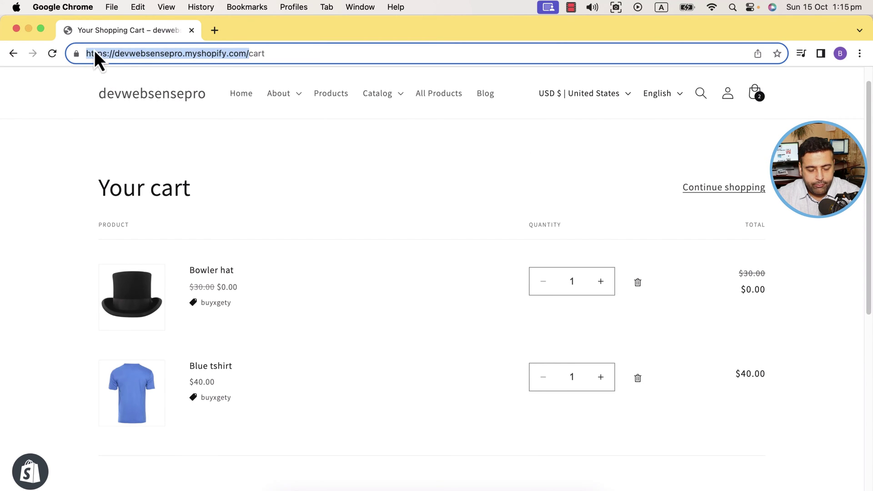
{"action": "left_click", "coordinate": [216, 30]}
{"action": "key", "text": "super+v"}
{"action": "type", "text": "admin"}
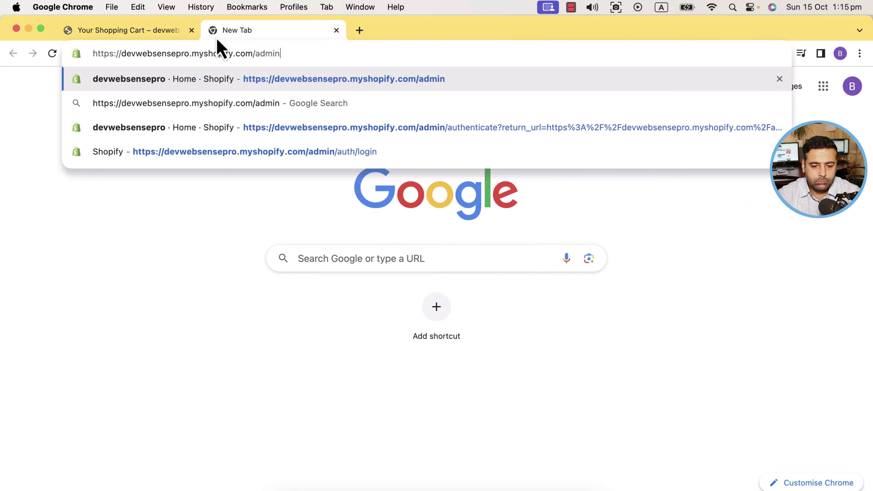
{"action": "key", "text": "Return"}
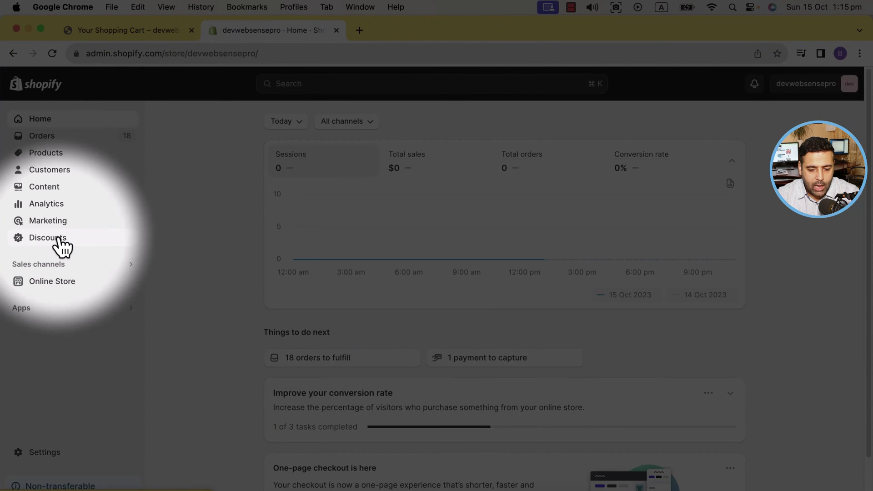
{"action": "left_click", "coordinate": [59, 239]}
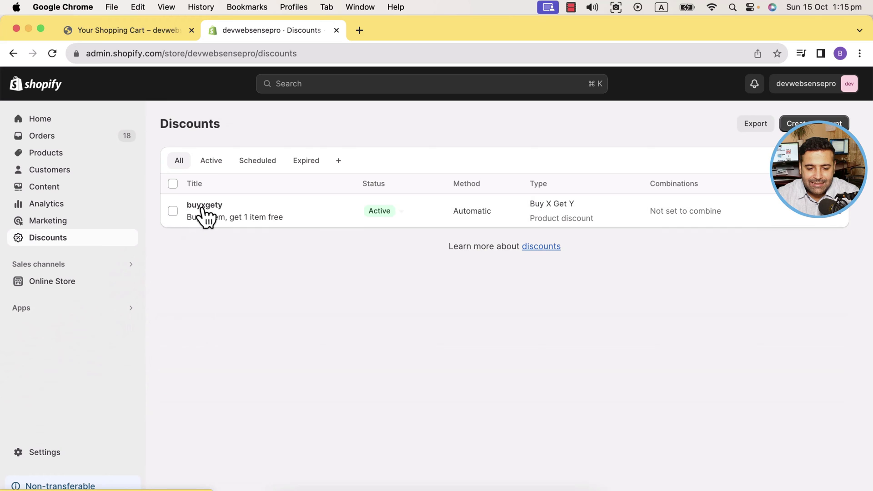
{"action": "key", "text": "ctrl+shift+Tab"}
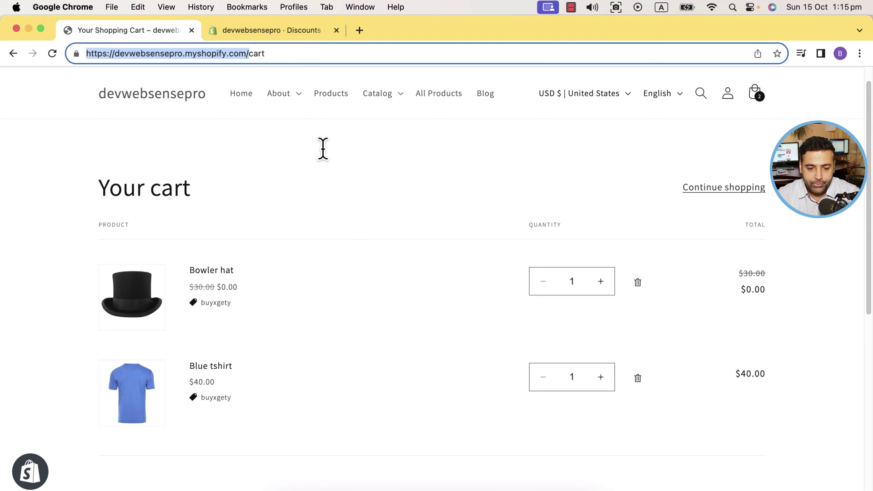
- Delete the buyxgety discount from the admin Discounts list
{"action": "left_click", "coordinate": [283, 32]}
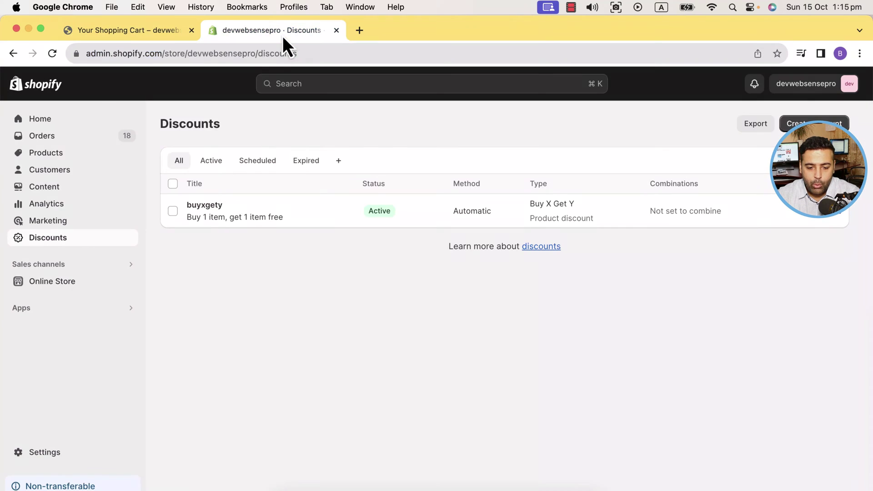
{"action": "left_click", "coordinate": [173, 211]}
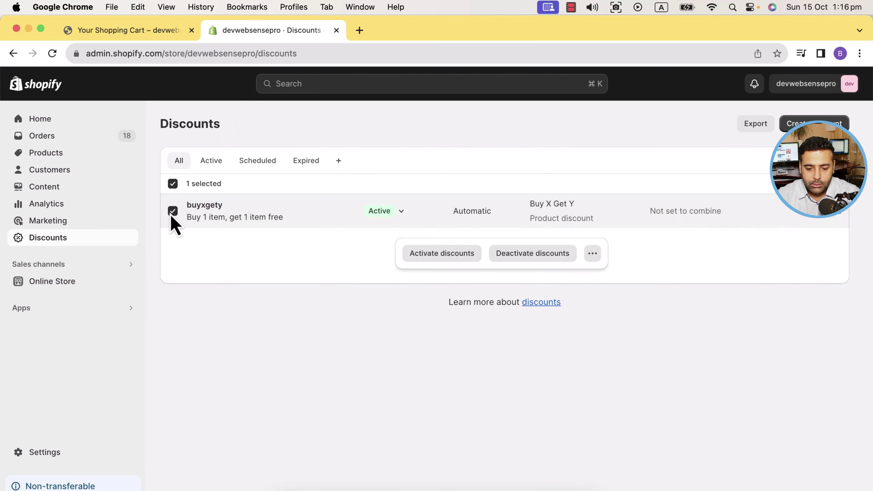
{"action": "left_click", "coordinate": [592, 255]}
{"action": "left_click", "coordinate": [533, 323]}
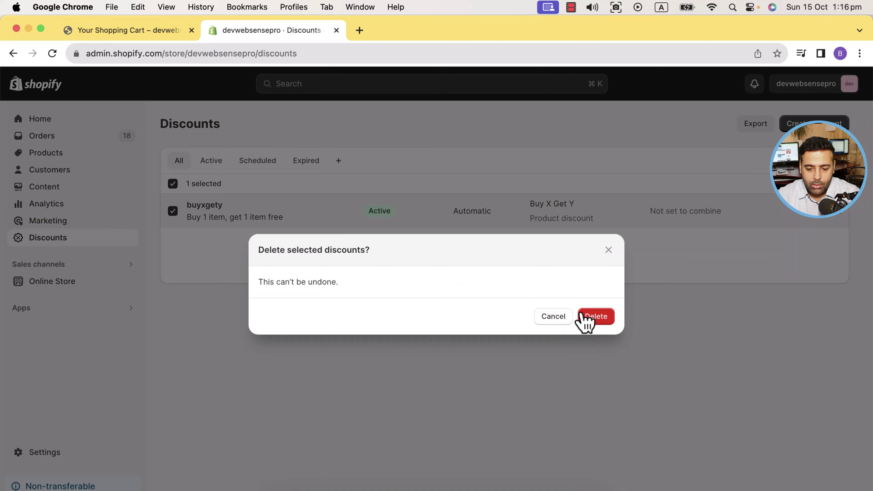
{"action": "left_click", "coordinate": [592, 319]}
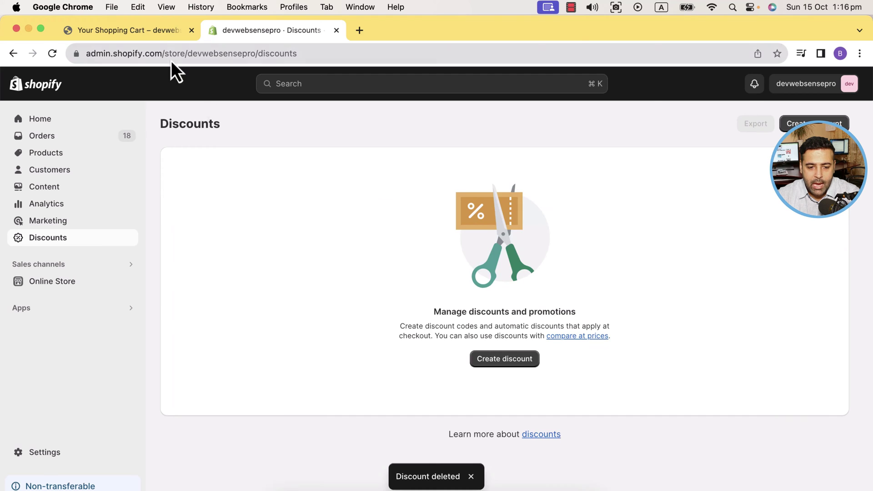
- Remove the Bowler hat from the storefront cart and return to the Discounts list
{"action": "left_click", "coordinate": [154, 36]}
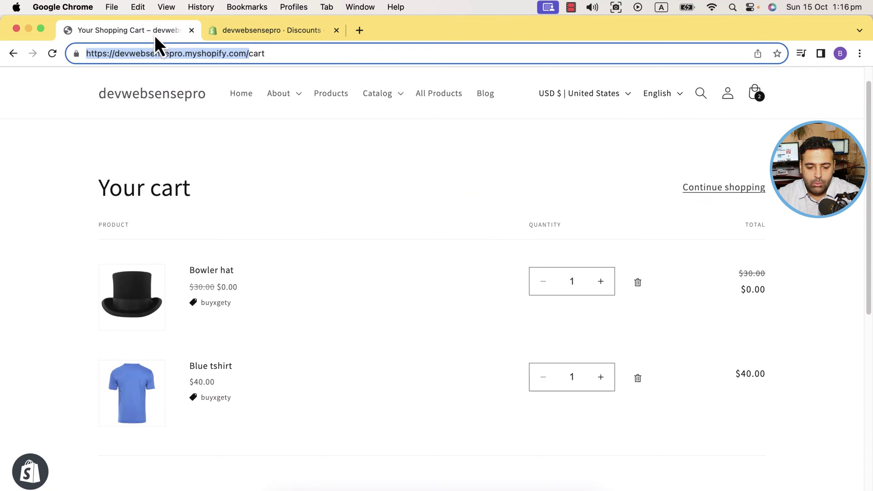
{"action": "left_click", "coordinate": [637, 283]}
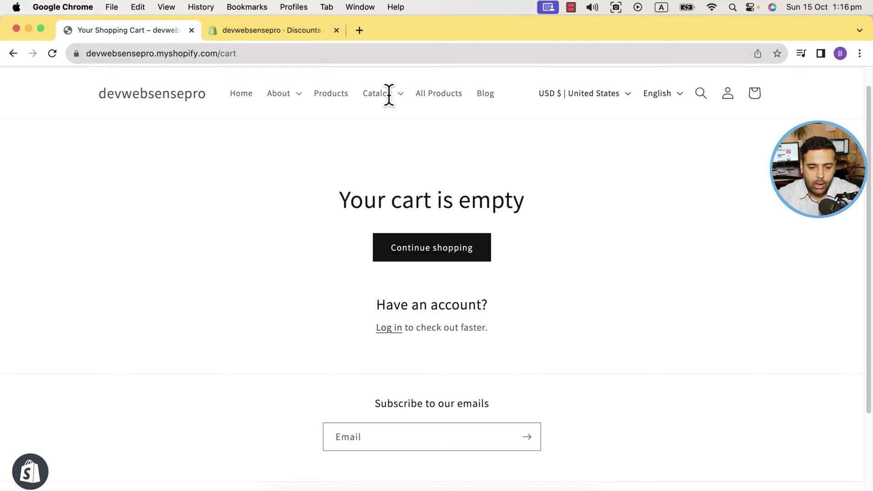
{"action": "left_click", "coordinate": [308, 34]}
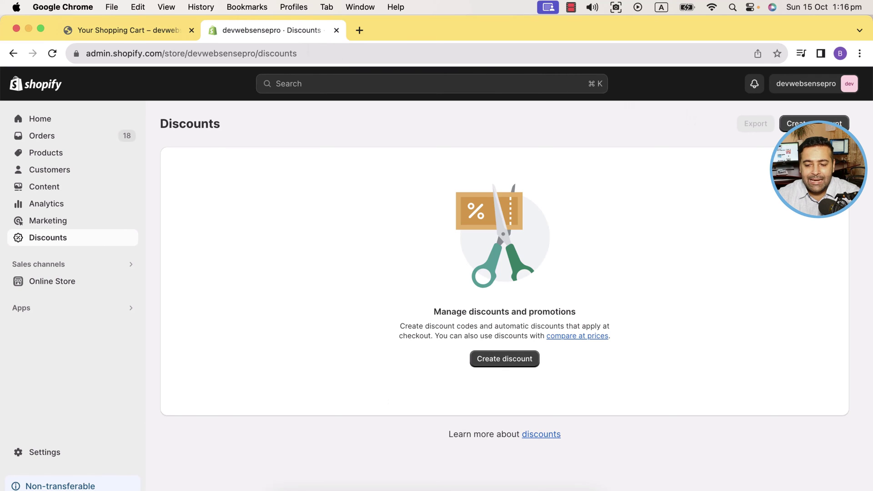
- Start a new automatic Buy X get Y discount
{"action": "left_click", "coordinate": [800, 124]}
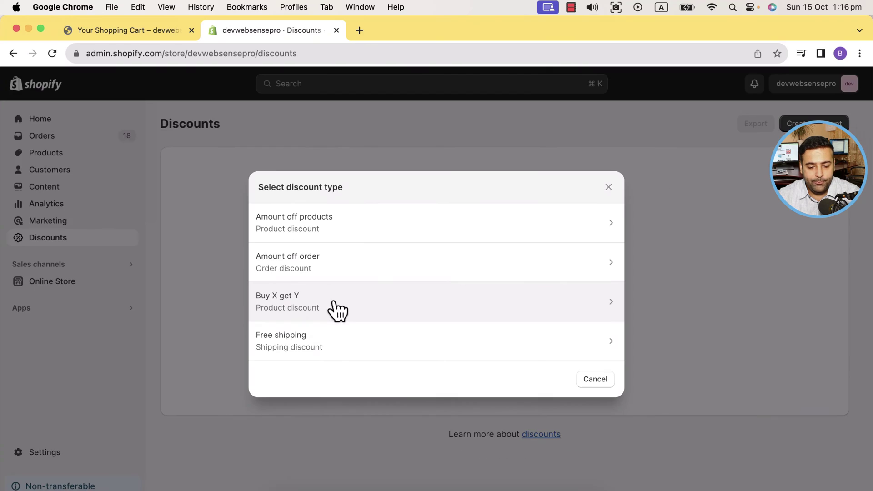
{"action": "left_click", "coordinate": [278, 292]}
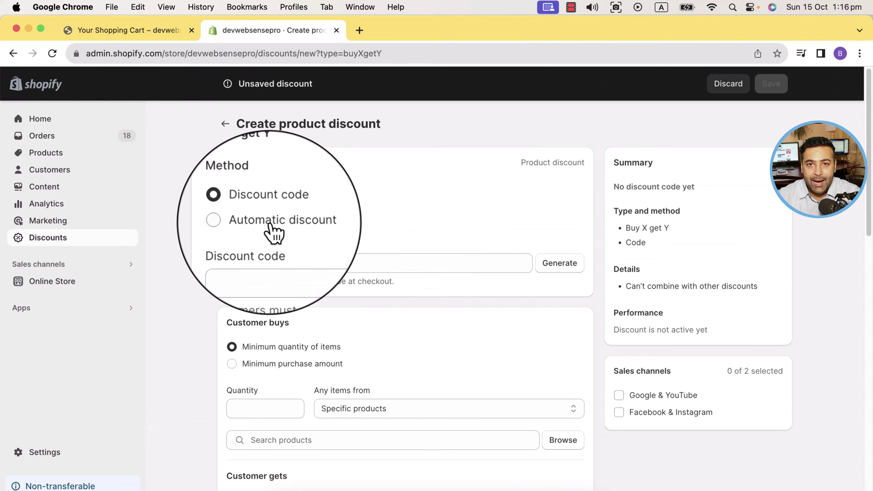
{"action": "left_click", "coordinate": [271, 222]}
- Title the discount 'Bowlerhat Free', replacing the earlier 'Blues' entry
{"action": "left_click", "coordinate": [378, 264]}
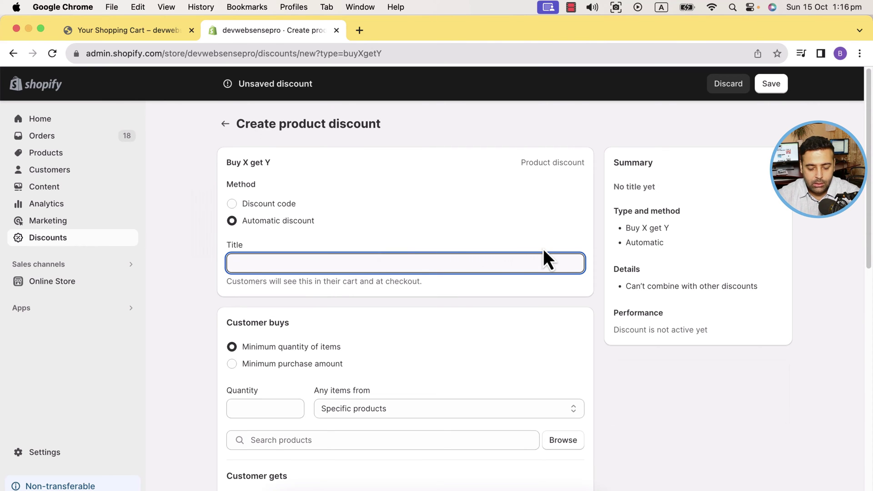
{"action": "type", "text": "Blue"}
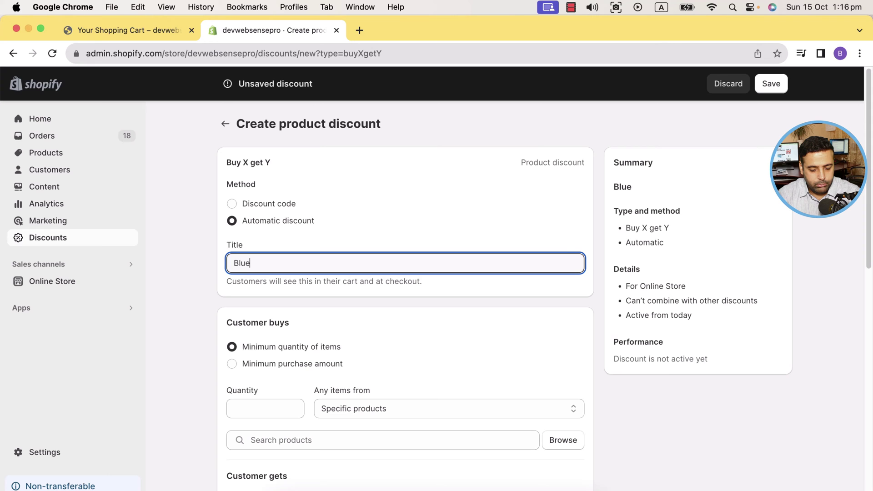
{"action": "type", "text": "s"}
{"action": "key", "text": "BackSpace"}
{"action": "key", "text": "BackSpace"}
{"action": "key", "text": "BackSpace"}
{"action": "key", "text": "BackSpace"}
{"action": "key", "text": "BackSpace"}
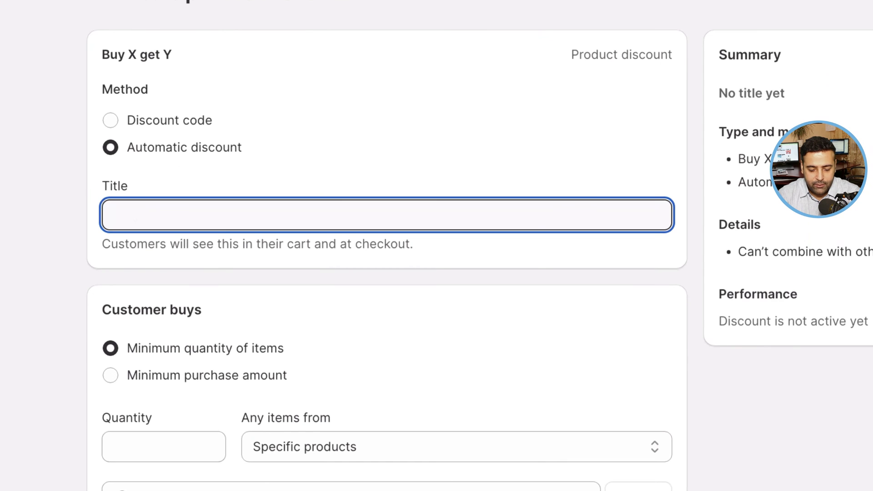
{"action": "type", "text": "Bowlerhat Free"}
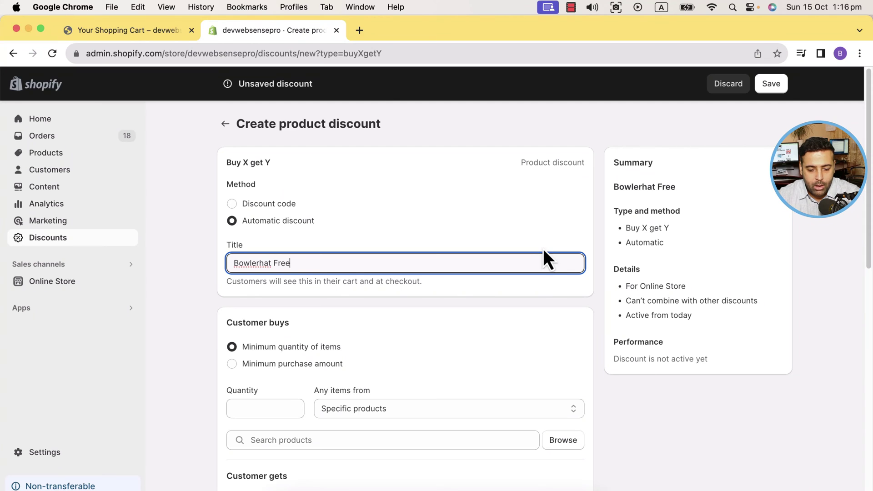
- Set Customer buys to quantity 1 of the Blue tshirt
{"action": "scroll", "coordinate": [545, 251], "scroll_direction": "down", "scroll_amount": 5}
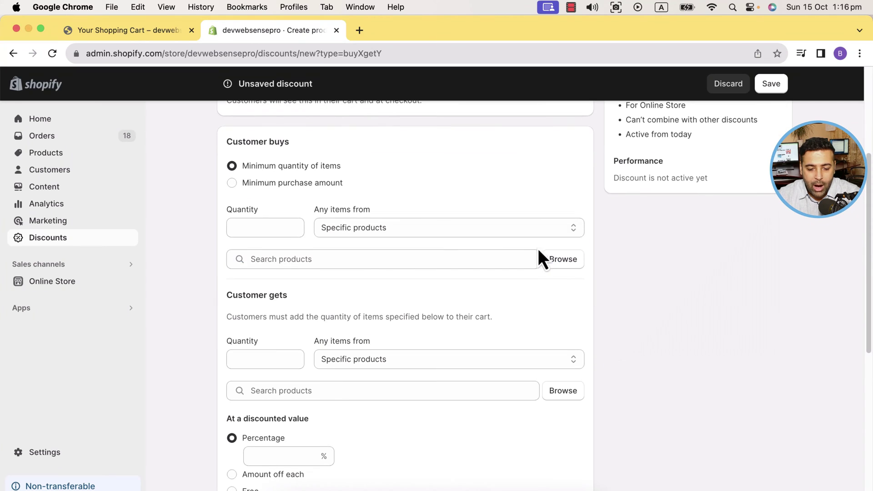
{"action": "left_click", "coordinate": [276, 232]}
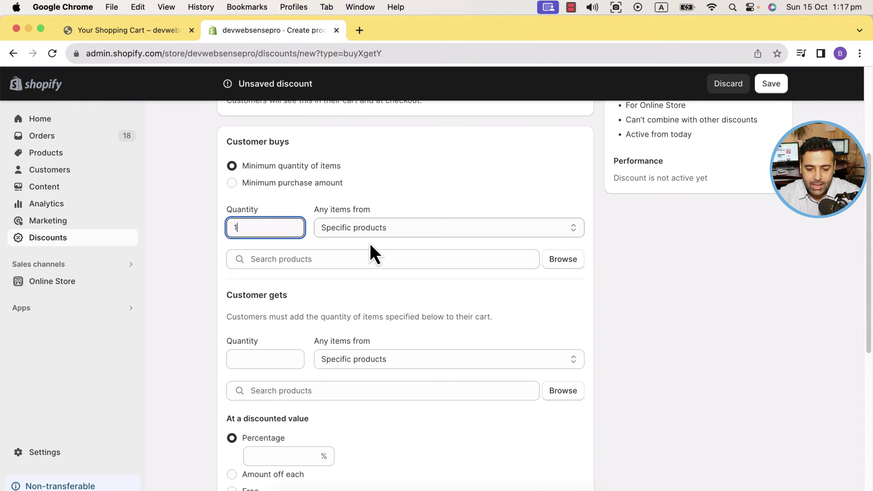
{"action": "left_click", "coordinate": [325, 258]}
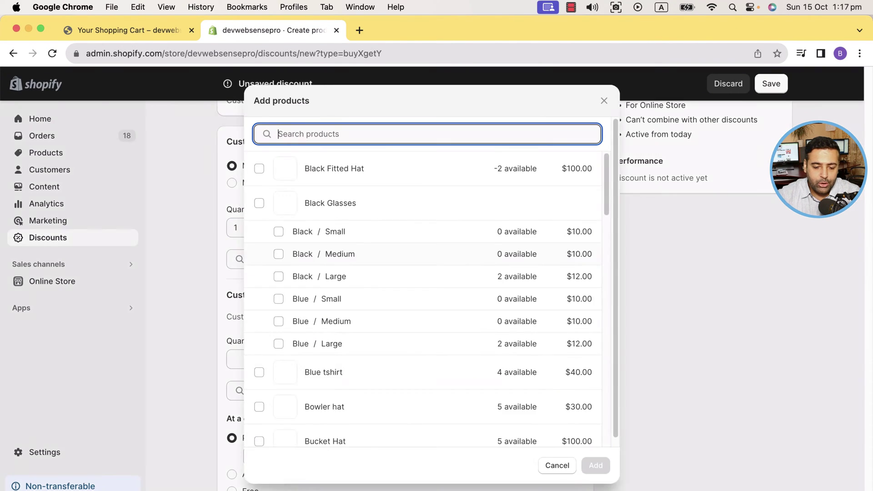
{"action": "type", "text": "blue"}
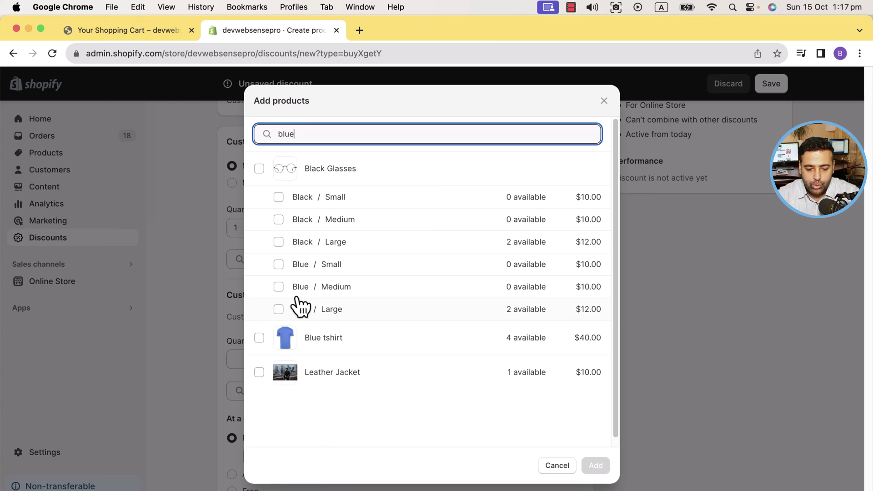
{"action": "left_click", "coordinate": [260, 339]}
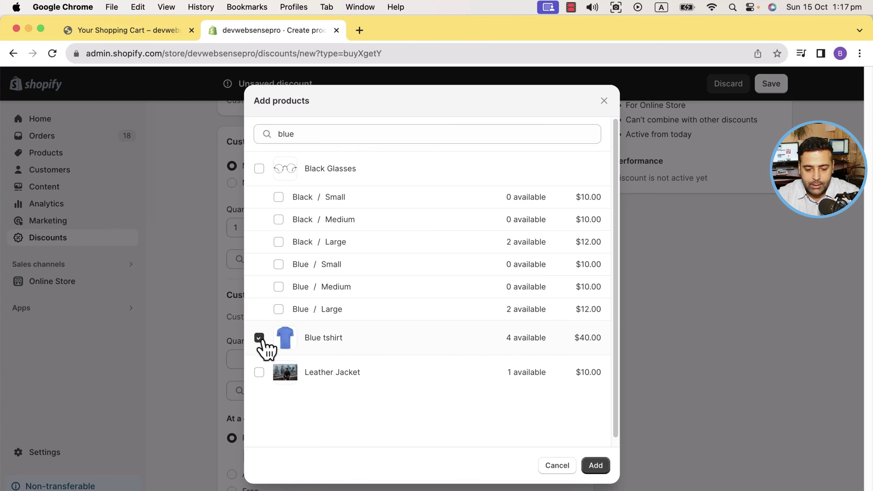
{"action": "left_click", "coordinate": [596, 466]}
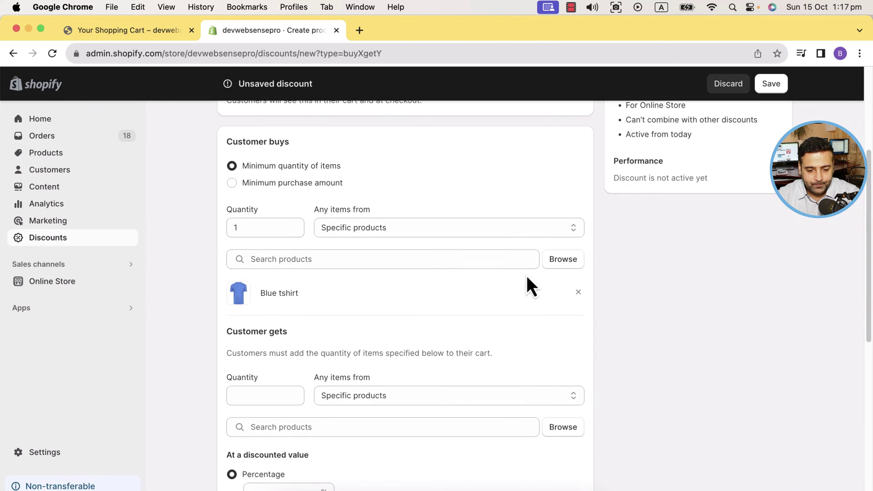
- Set Customer gets to quantity 1 of the Bowler hat
{"action": "scroll", "coordinate": [512, 239], "scroll_direction": "down", "scroll_amount": 3}
{"action": "scroll", "coordinate": [511, 240], "scroll_direction": "down", "scroll_amount": 1}
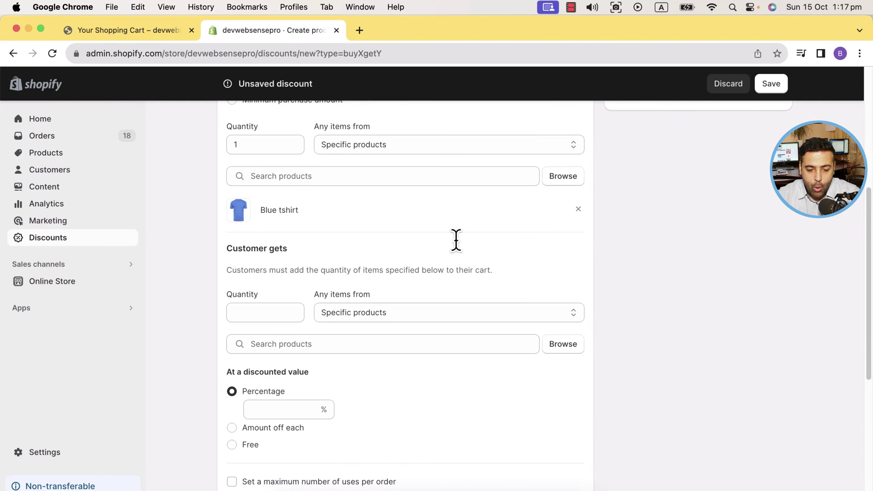
{"action": "left_click_drag", "start_coordinate": [263, 248], "coordinate": [226, 249]}
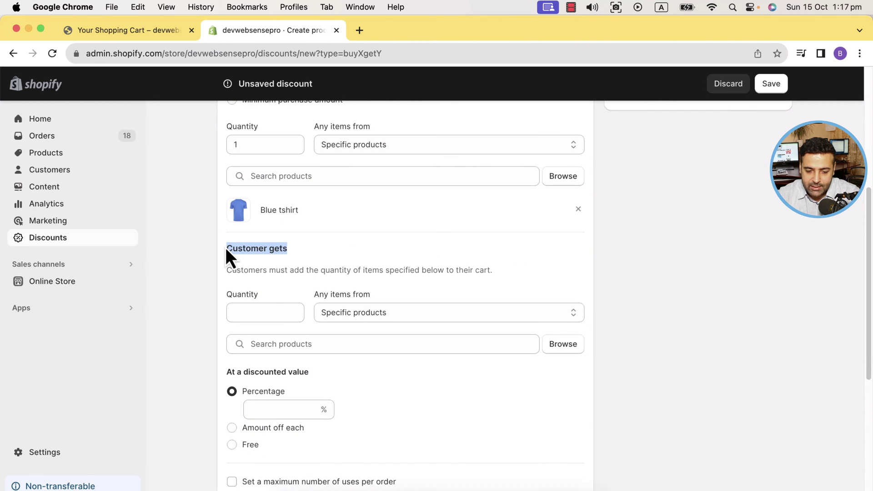
{"action": "left_click", "coordinate": [283, 312]}
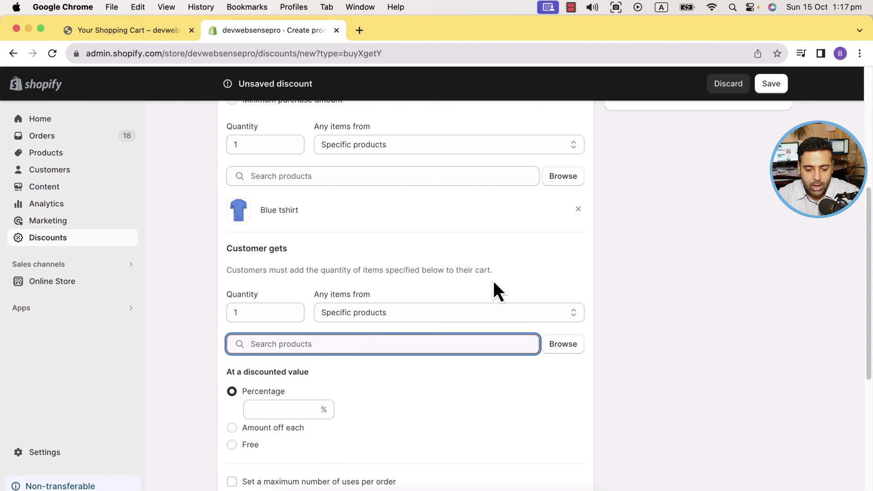
{"action": "type", "text": "bowl"}
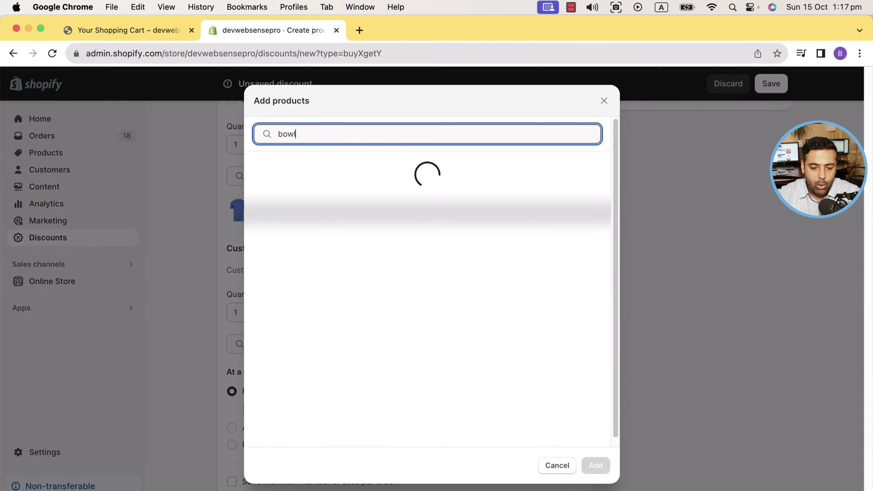
{"action": "left_click", "coordinate": [259, 169]}
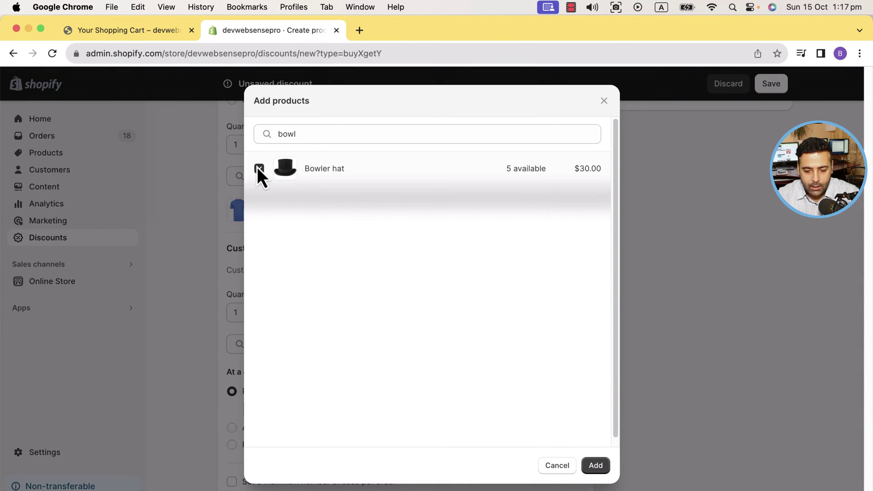
{"action": "left_click", "coordinate": [597, 466]}
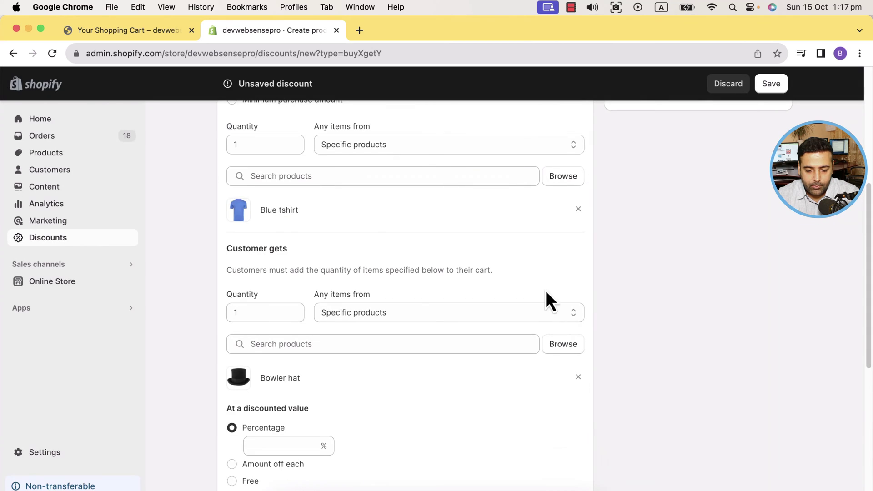
{"action": "scroll", "coordinate": [536, 266], "scroll_direction": "down", "scroll_amount": 3}
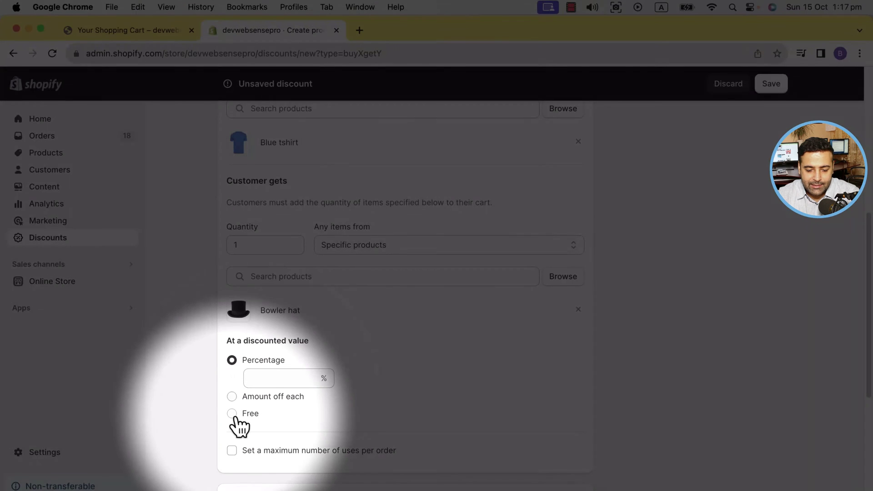
- Make the Bowler hat reward Free, save the Bowlerhat Free discount, and return to the cart
{"action": "left_click", "coordinate": [233, 415]}
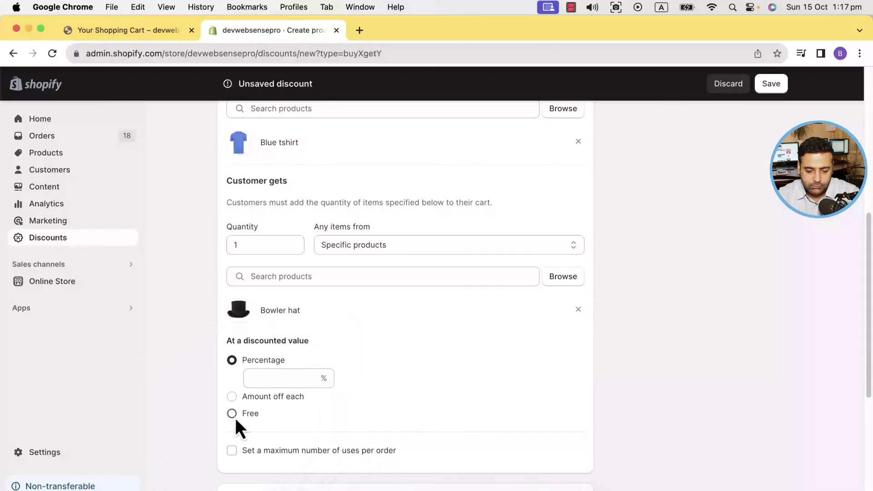
{"action": "scroll", "coordinate": [588, 216], "scroll_direction": "down", "scroll_amount": 5}
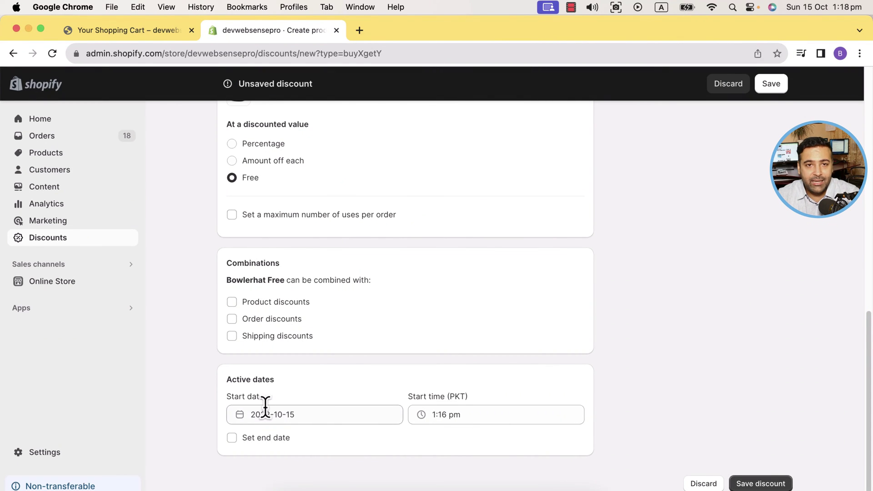
{"action": "left_click", "coordinate": [778, 485]}
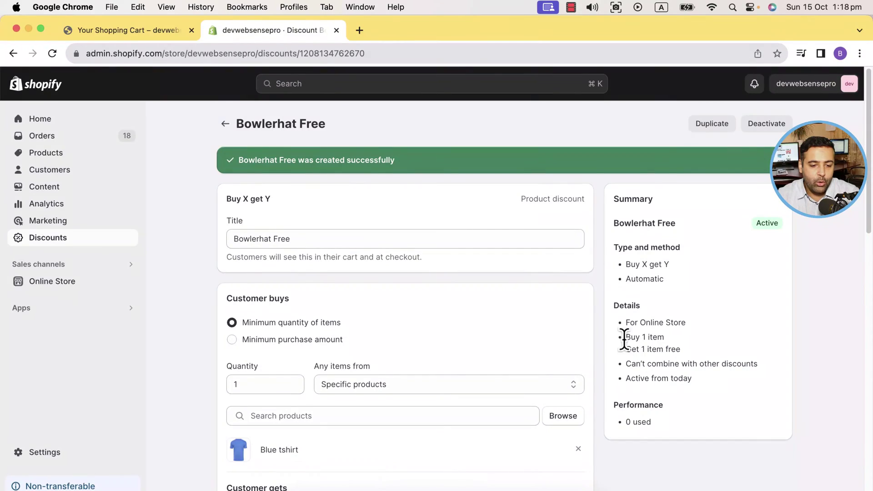
{"action": "left_click", "coordinate": [133, 37]}
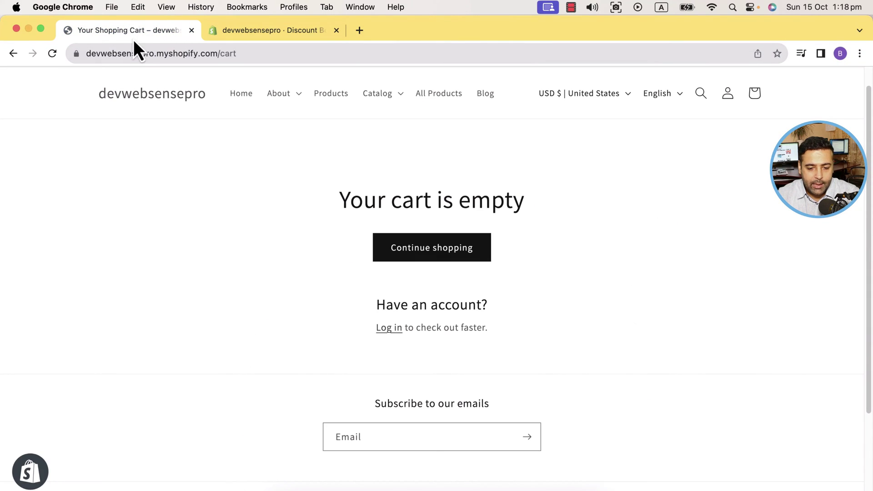
- Add a Blue tshirt to the storefront cart
{"action": "left_click", "coordinate": [154, 93]}
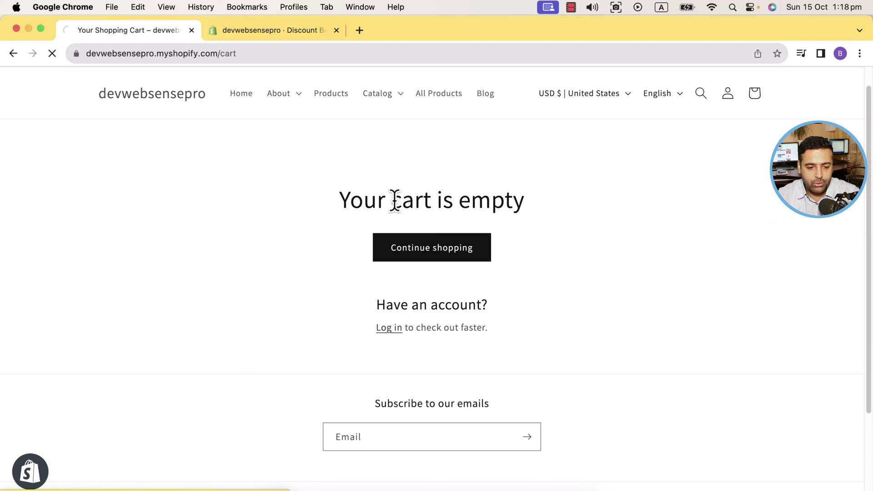
{"action": "scroll", "coordinate": [865, 205], "scroll_direction": "down", "scroll_amount": 6}
{"action": "scroll", "coordinate": [867, 205], "scroll_direction": "down", "scroll_amount": 5}
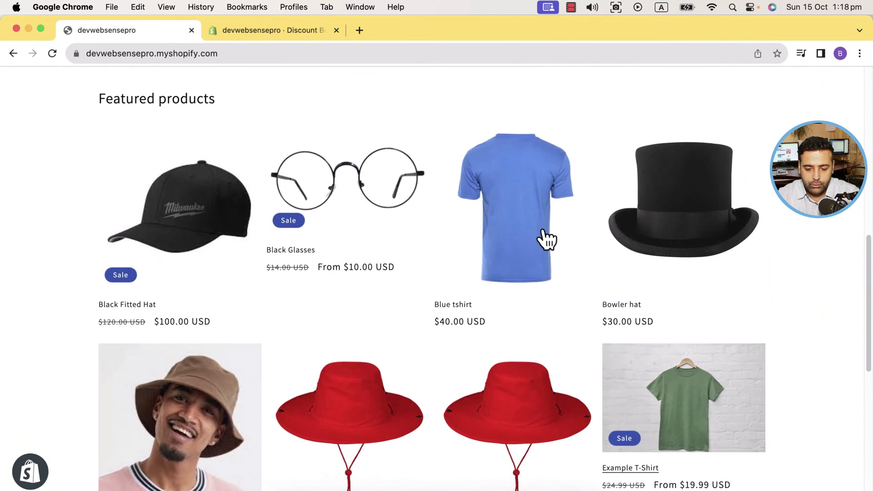
{"action": "left_click", "coordinate": [532, 241]}
{"action": "left_click", "coordinate": [687, 316]}
- Add a Bowler hat, confirm it costs $0.00 in the cart, then return to admin
{"action": "left_click", "coordinate": [185, 119]}
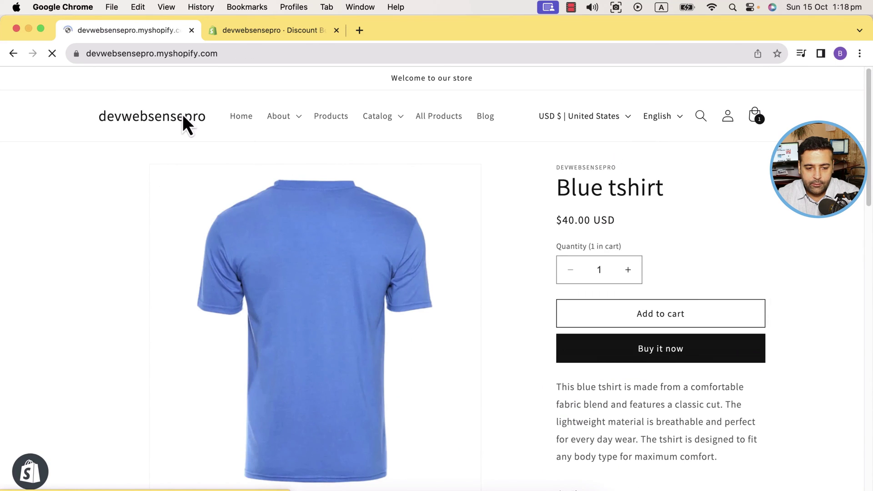
{"action": "scroll", "coordinate": [799, 241], "scroll_direction": "down", "scroll_amount": 10}
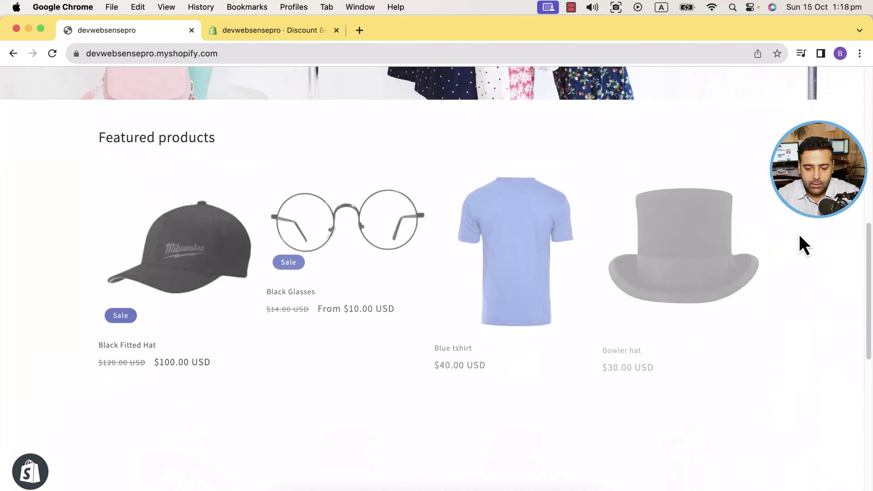
{"action": "left_click", "coordinate": [707, 258]}
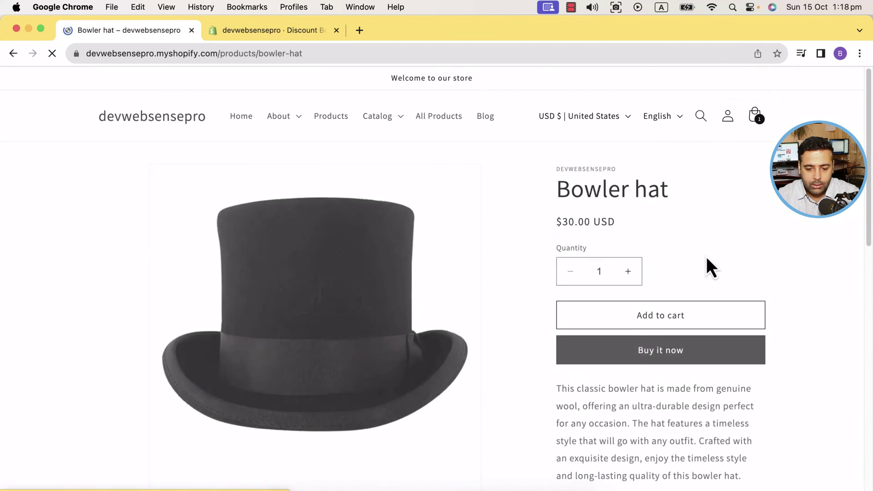
{"action": "scroll", "coordinate": [707, 273], "scroll_direction": "down", "scroll_amount": 1}
{"action": "left_click", "coordinate": [706, 295]}
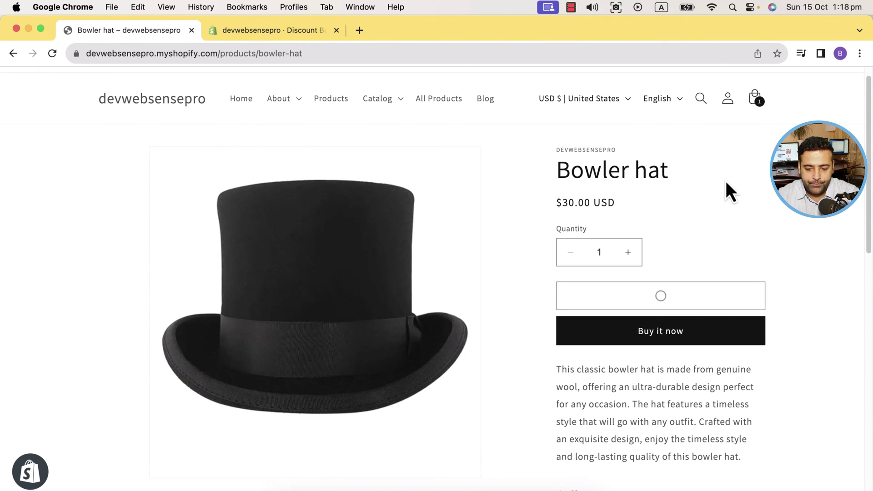
{"action": "left_click", "coordinate": [663, 262]}
{"action": "scroll", "coordinate": [510, 253], "scroll_direction": "down", "scroll_amount": 3}
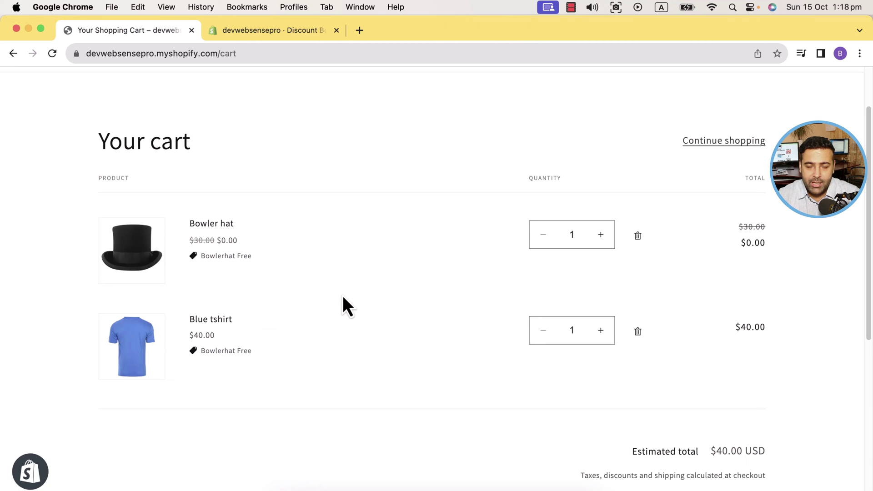
{"action": "left_click", "coordinate": [269, 34]}
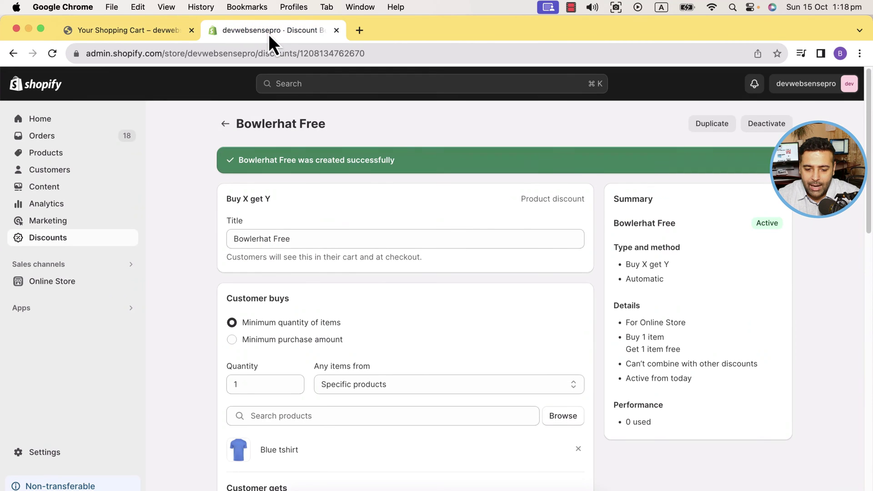
- Change the Customer buys quantity to 2
{"action": "scroll", "coordinate": [595, 168], "scroll_direction": "down", "scroll_amount": 5}
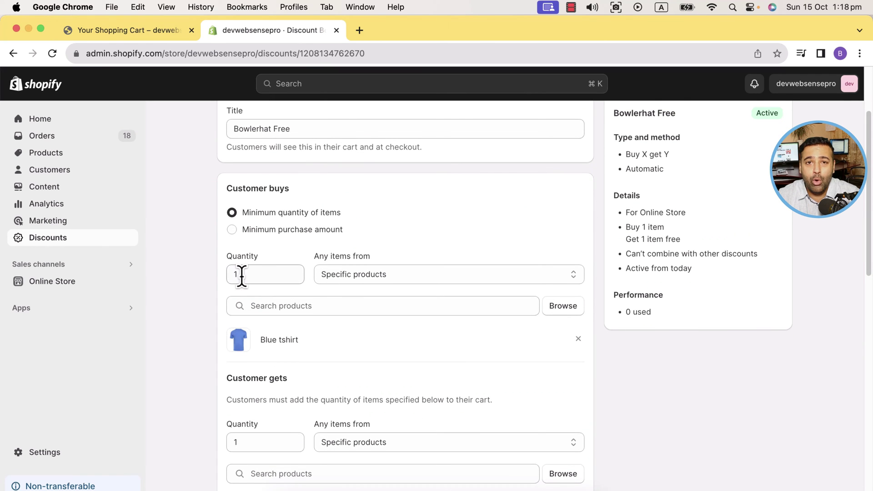
{"action": "left_click_drag", "start_coordinate": [241, 275], "coordinate": [227, 273]}
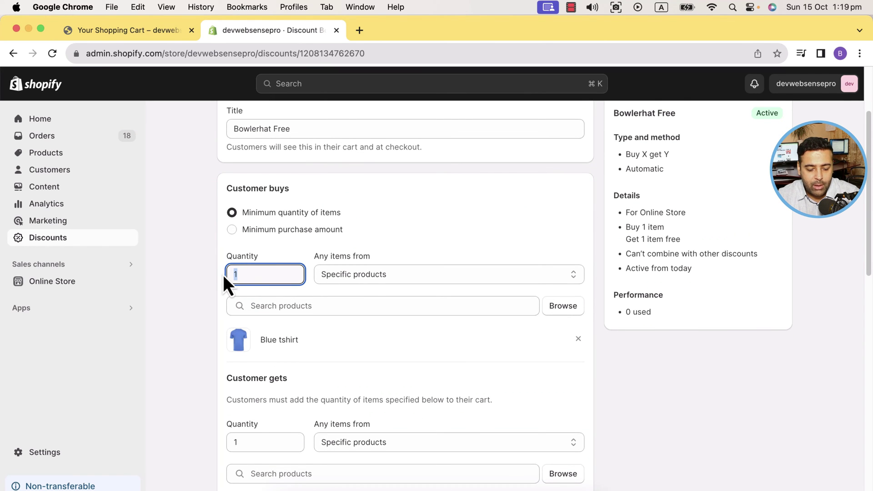
{"action": "type", "text": "2"}
- Add Blue tshirt as the Customer gets product
{"action": "scroll", "coordinate": [615, 207], "scroll_direction": "down", "scroll_amount": 4}
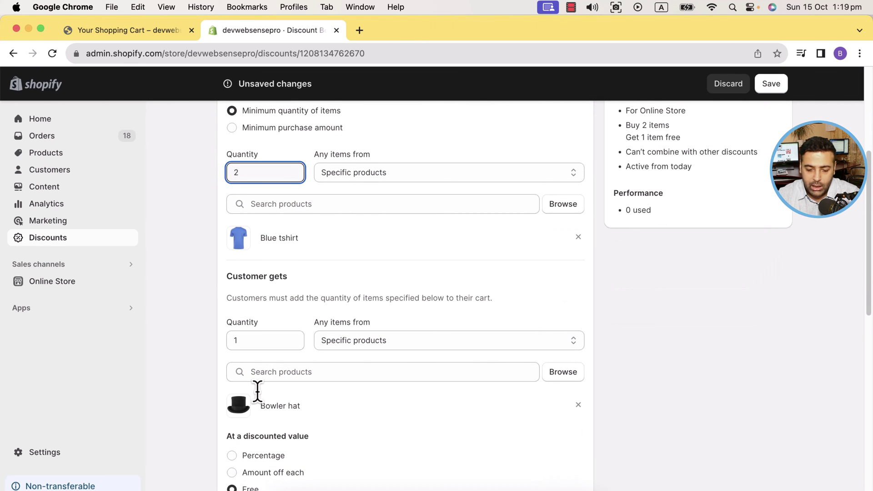
{"action": "scroll", "coordinate": [318, 328], "scroll_direction": "down", "scroll_amount": 2}
{"action": "left_click", "coordinate": [366, 284]}
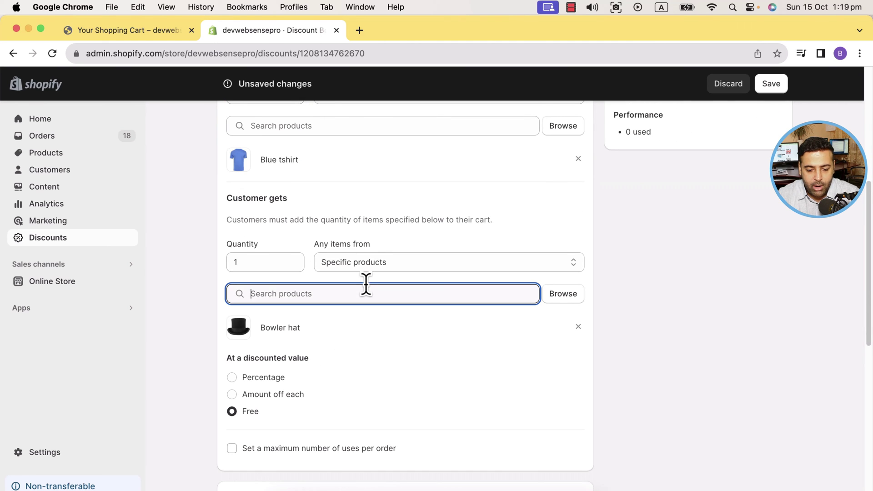
{"action": "type", "text": "bo"}
{"action": "key", "text": "BackSpace"}
{"action": "left_click", "coordinate": [259, 338]}
{"action": "left_click", "coordinate": [593, 466]}
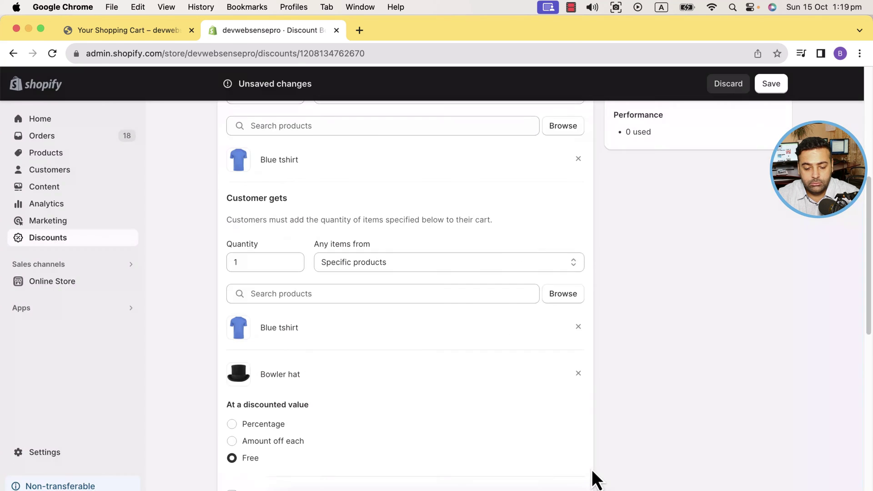
- Remove Bowler hat from the free products and return to the store cart
{"action": "scroll", "coordinate": [596, 478], "scroll_direction": "down", "scroll_amount": 3}
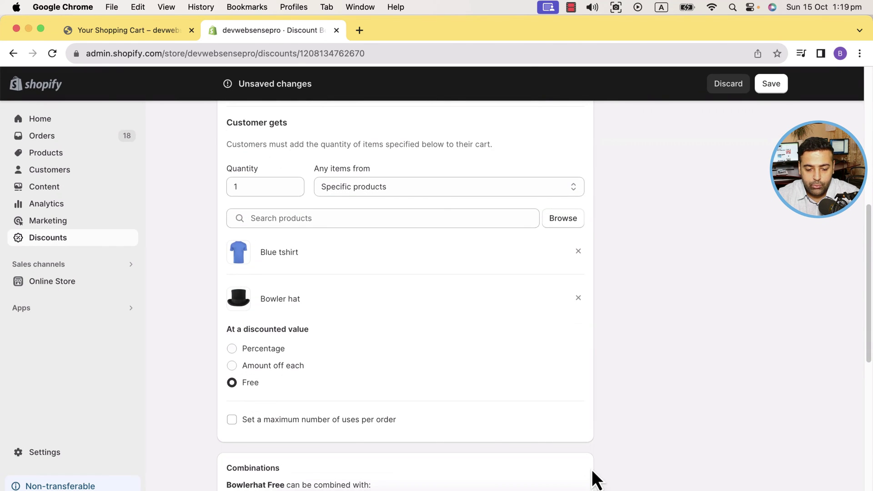
{"action": "left_click", "coordinate": [579, 298]}
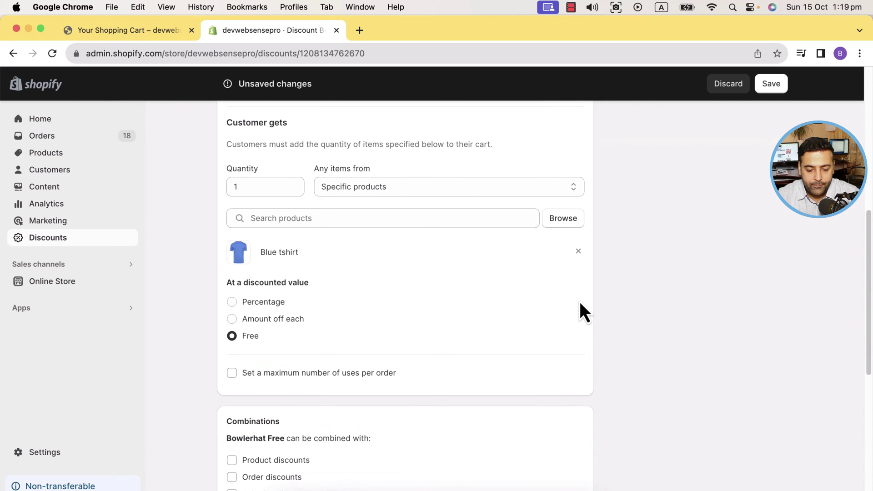
{"action": "scroll", "coordinate": [546, 309], "scroll_direction": "down", "scroll_amount": 1}
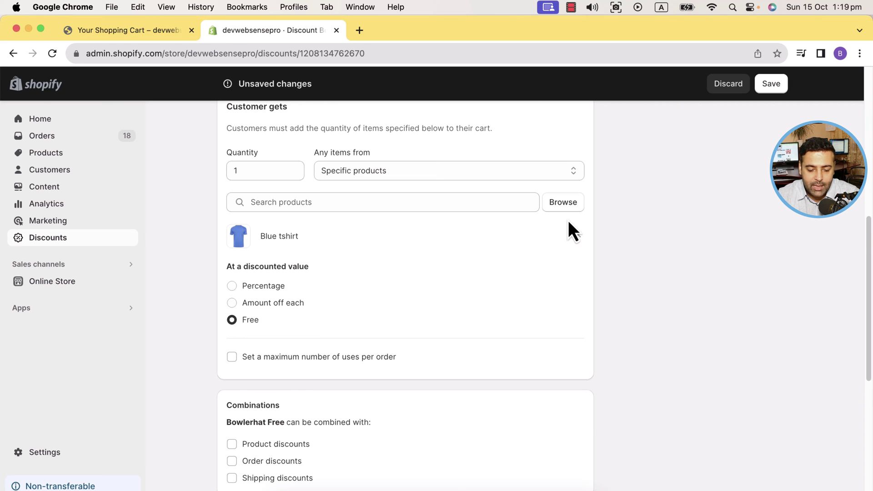
{"action": "scroll", "coordinate": [569, 220], "scroll_direction": "down", "scroll_amount": 5}
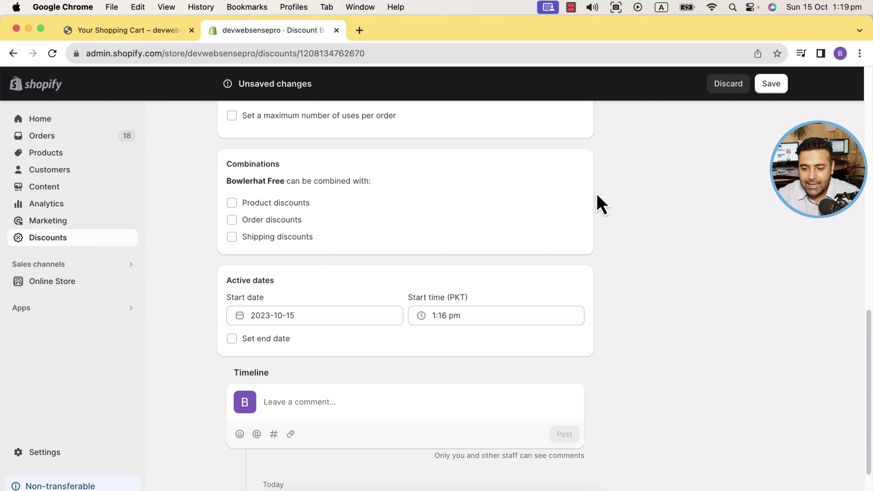
{"action": "left_click", "coordinate": [171, 37]}
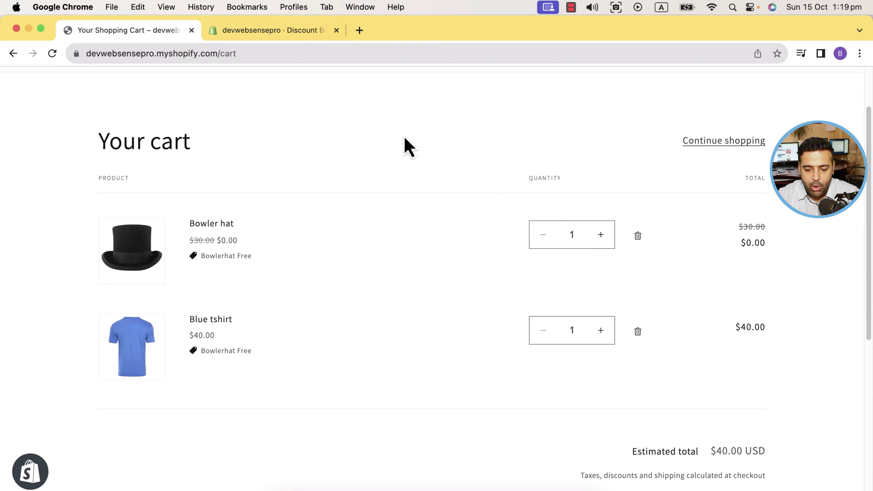
- Remove the Bowler hat, highlight the Bowlerhat Free label on the free tshirt, then return to admin
{"action": "left_click", "coordinate": [639, 235]}
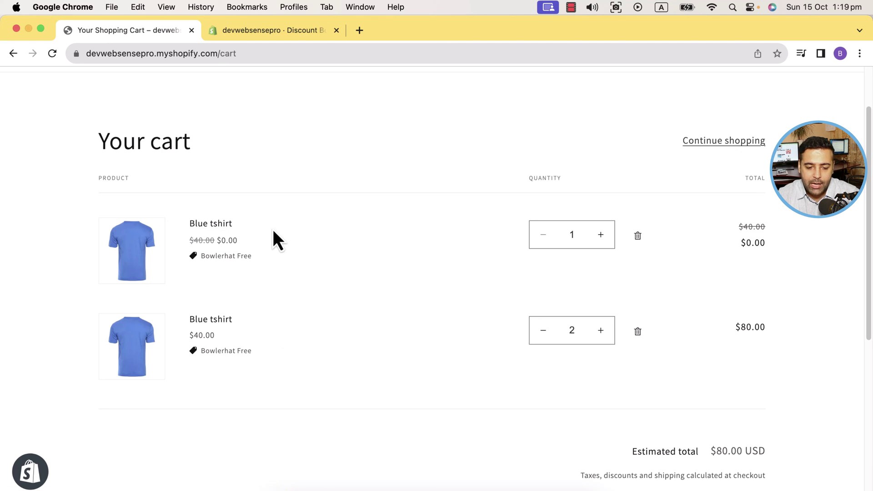
{"action": "left_click_drag", "start_coordinate": [200, 256], "coordinate": [254, 263]}
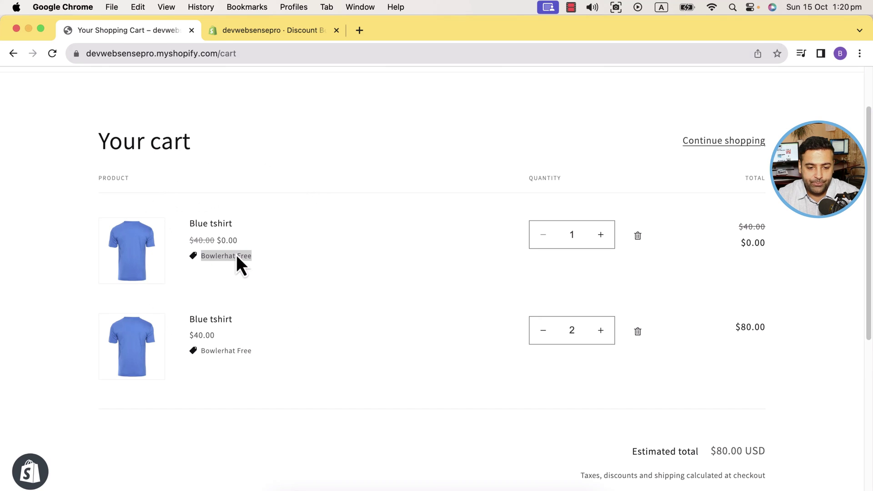
{"action": "left_click", "coordinate": [257, 38]}
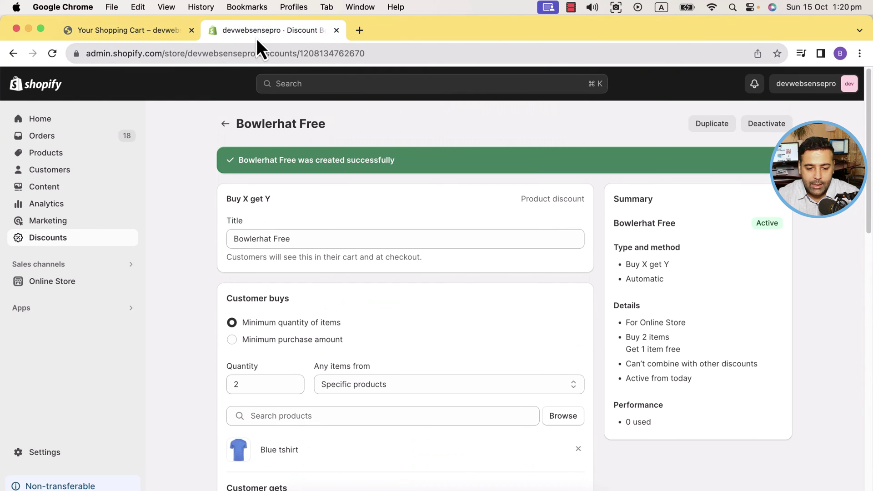
- Rename the discount from Bowlerhat to 'Bluetshirt For Free', save it, and reload the store cart
{"action": "left_click_drag", "start_coordinate": [273, 239], "coordinate": [233, 239]}
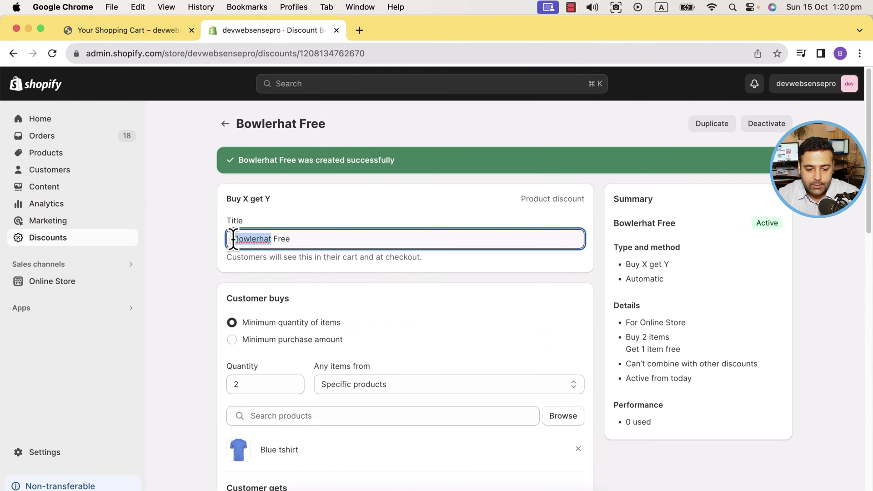
{"action": "type", "text": "Bluetshirt For"}
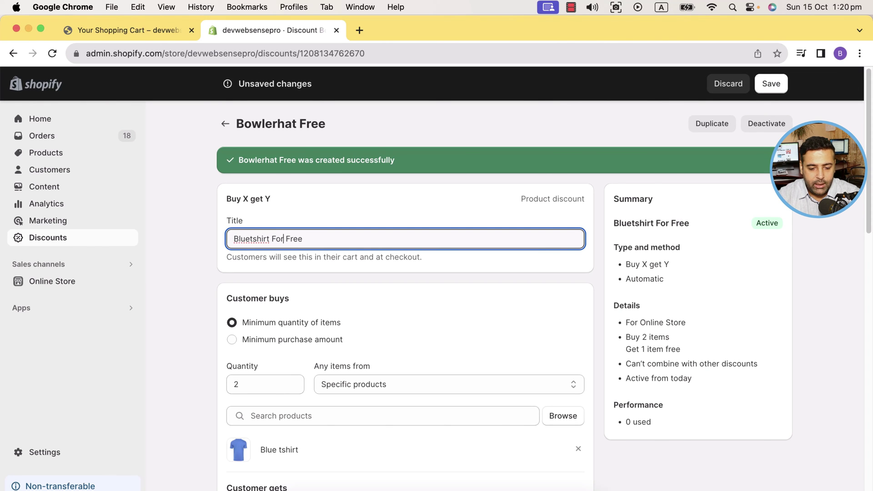
{"action": "left_click", "coordinate": [772, 84]}
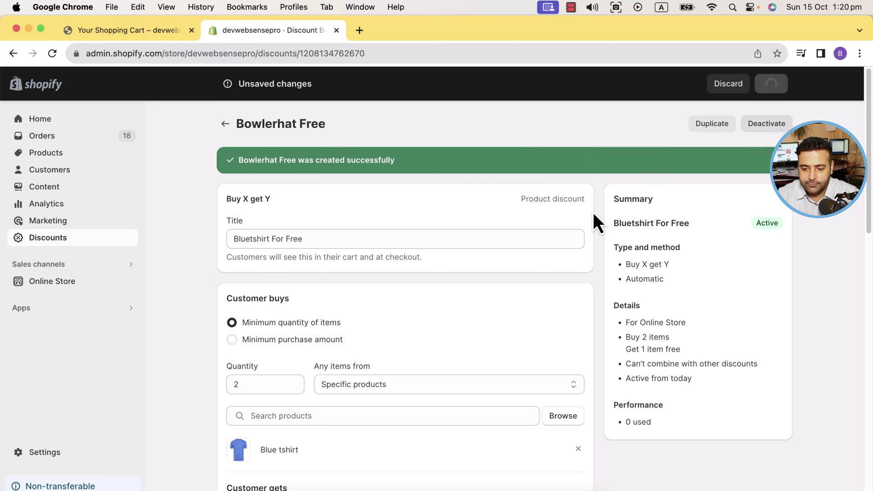
{"action": "left_click", "coordinate": [133, 30]}
{"action": "left_click", "coordinate": [54, 56]}
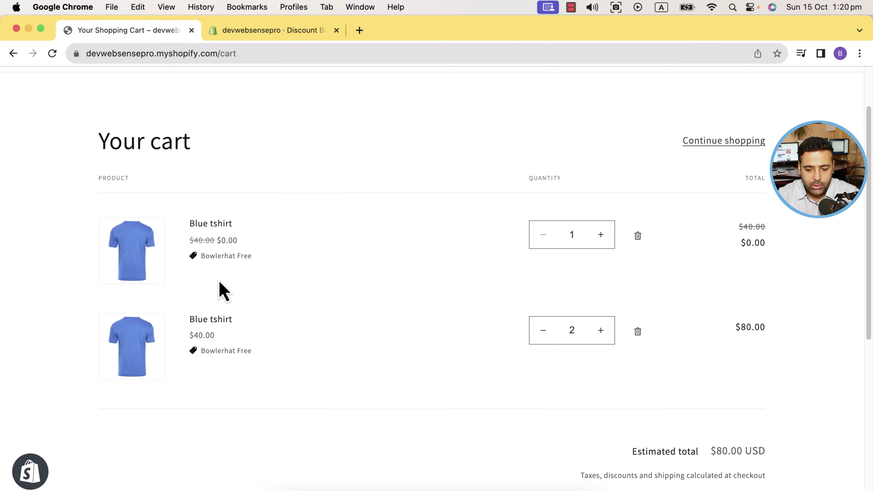
- Remove both items from the cart and return to the store's home page
{"action": "left_click", "coordinate": [639, 236]}
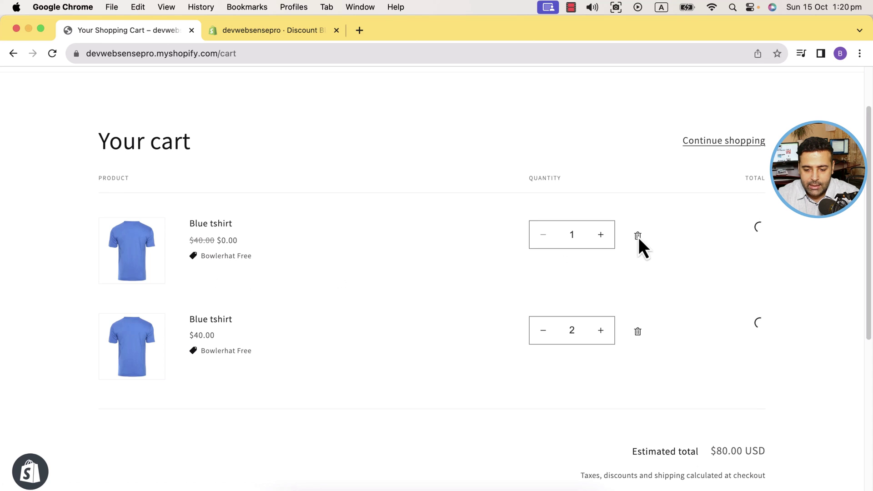
{"action": "left_click", "coordinate": [639, 237]}
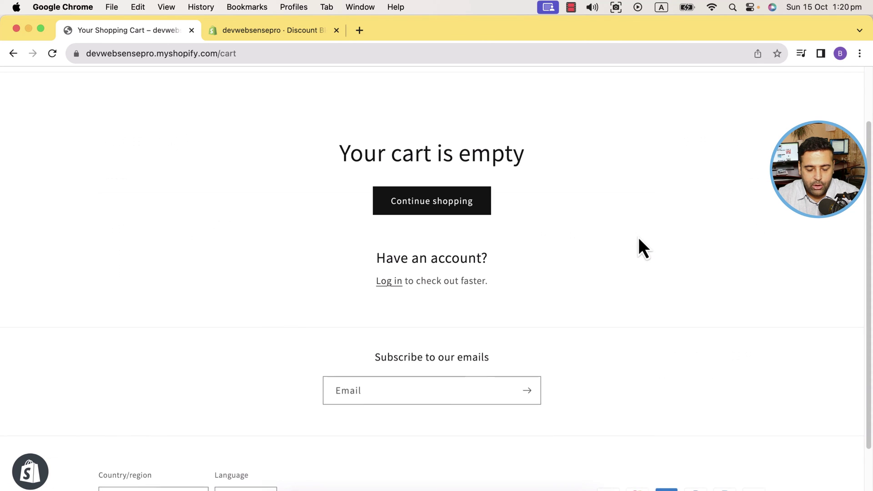
{"action": "left_click", "coordinate": [337, 123]}
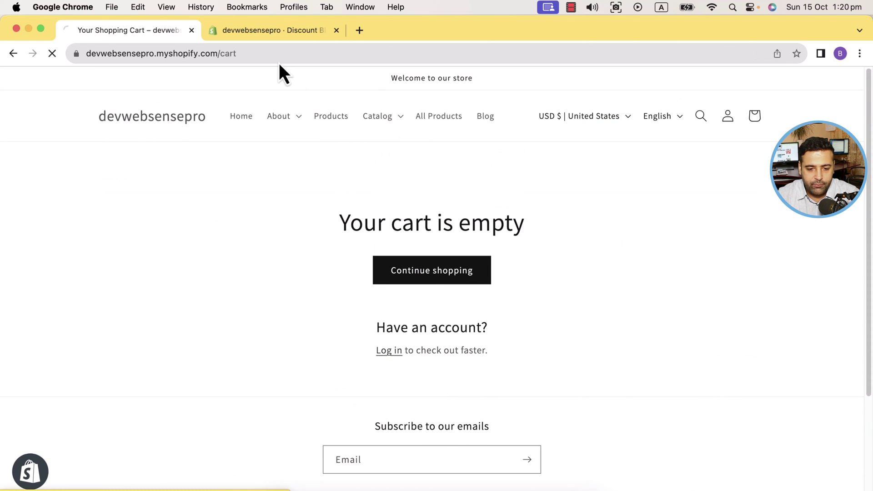
{"action": "left_click", "coordinate": [244, 28]}
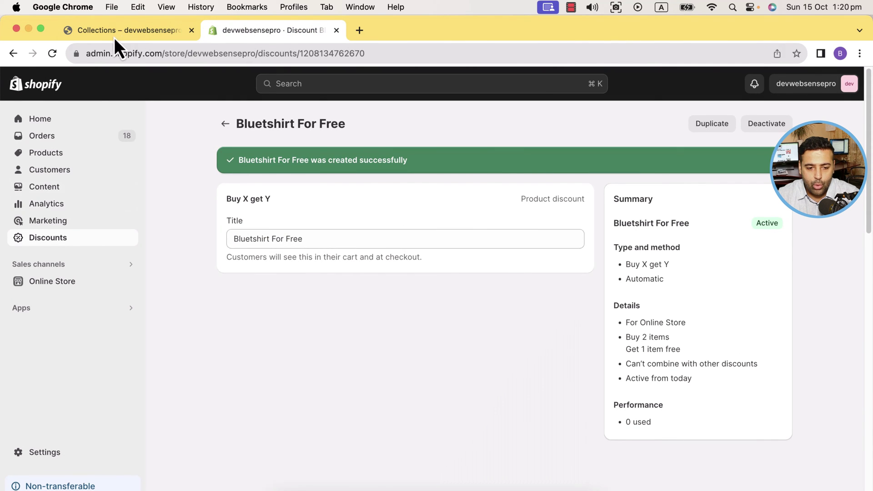
{"action": "left_click", "coordinate": [111, 37]}
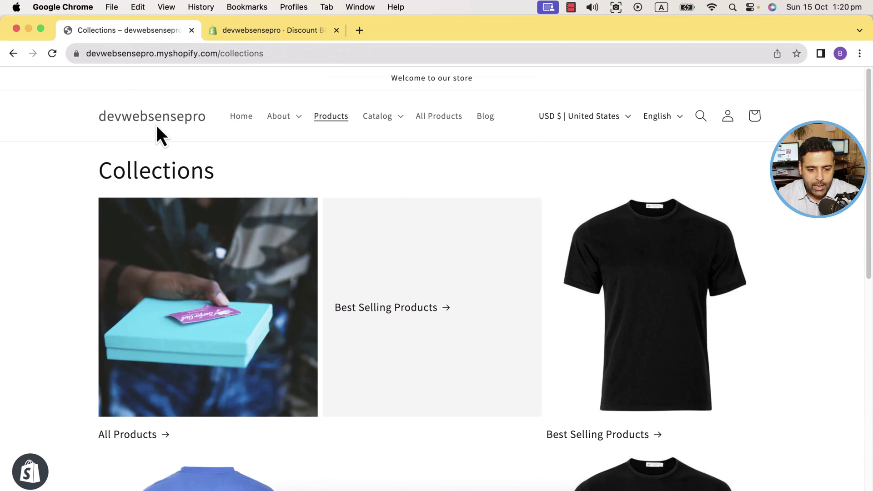
{"action": "left_click", "coordinate": [157, 125]}
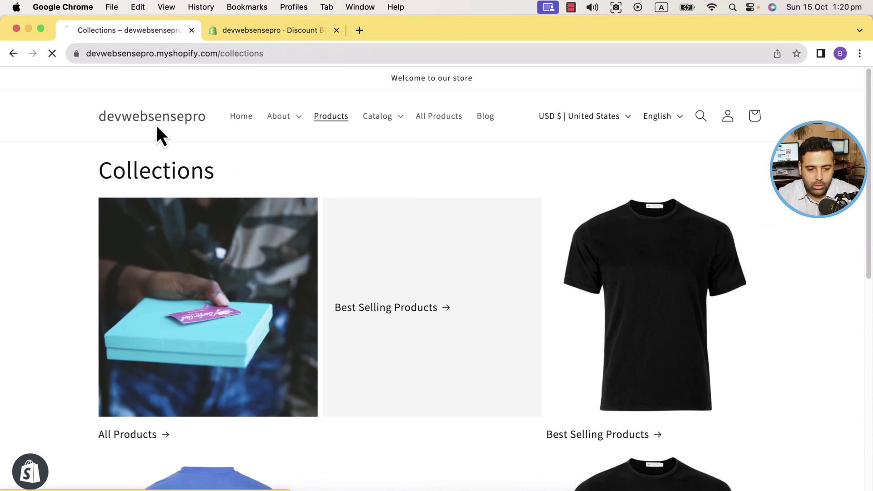
- Add a Blue tshirt to the cart and confirm one tshirt shows $0.00 under Bluetshirt For Free
{"action": "scroll", "coordinate": [497, 185], "scroll_direction": "down", "scroll_amount": 10}
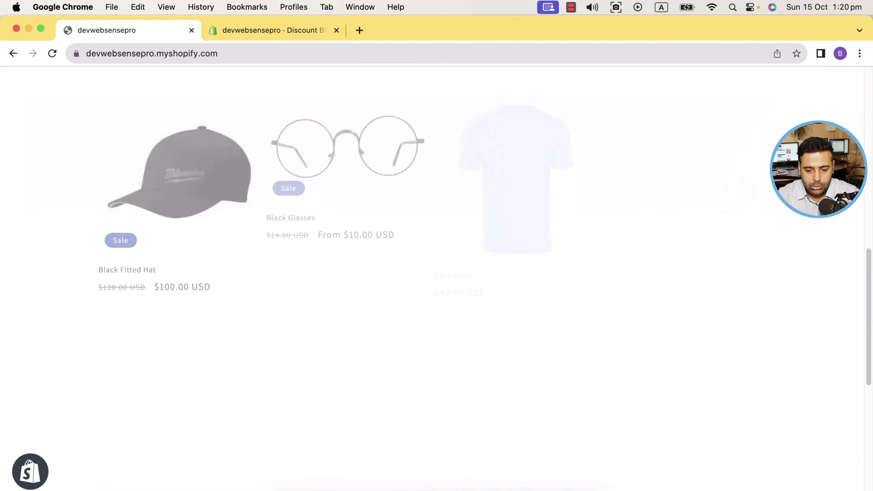
{"action": "left_click", "coordinate": [497, 185]}
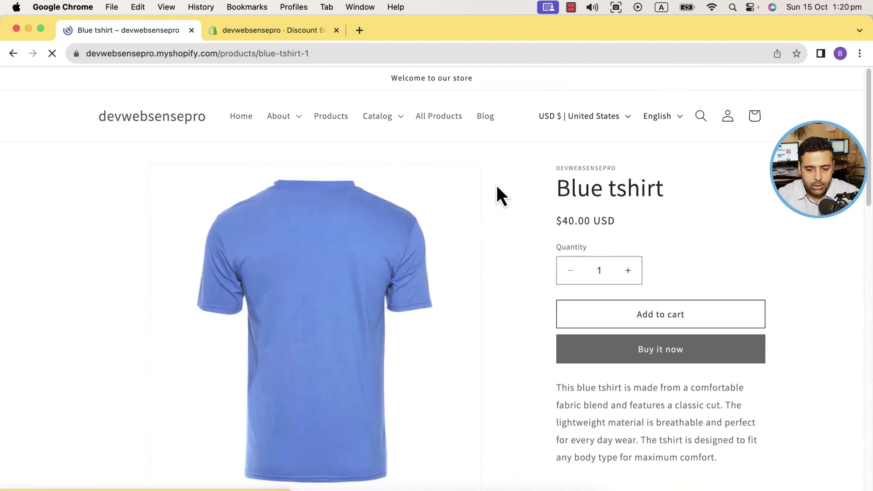
{"action": "scroll", "coordinate": [537, 202], "scroll_direction": "down", "scroll_amount": 2}
{"action": "left_click", "coordinate": [651, 252]}
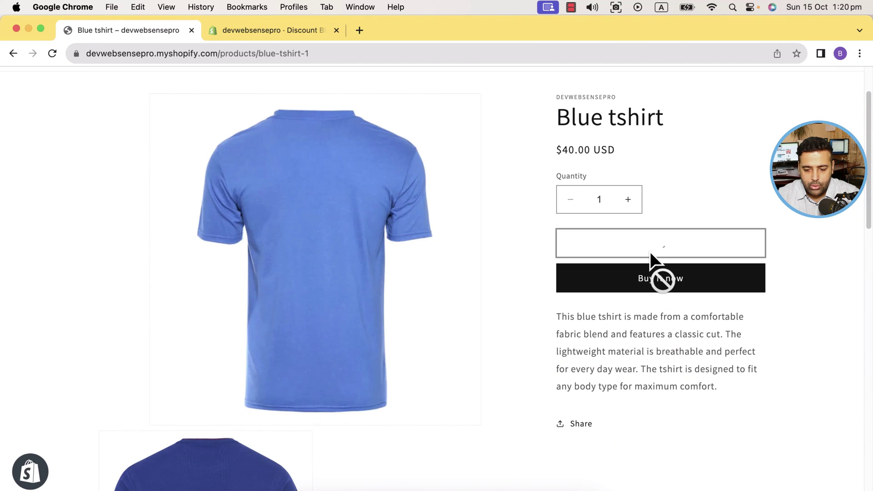
{"action": "left_click", "coordinate": [655, 250]}
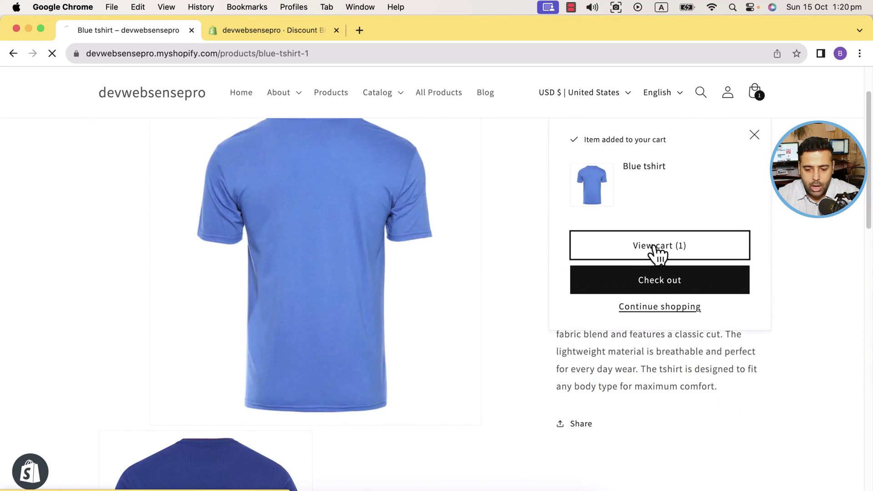
{"action": "scroll", "coordinate": [630, 275], "scroll_direction": "down", "scroll_amount": 1}
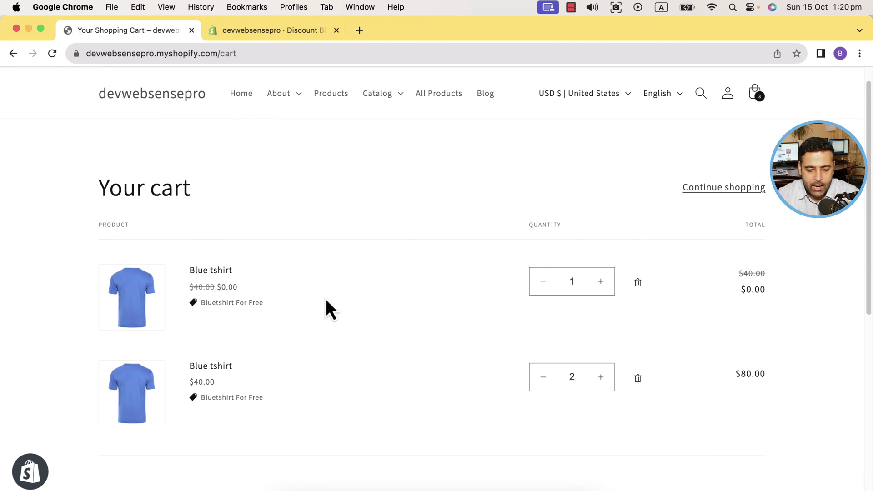
{"action": "left_click_drag", "start_coordinate": [201, 303], "coordinate": [255, 303]}
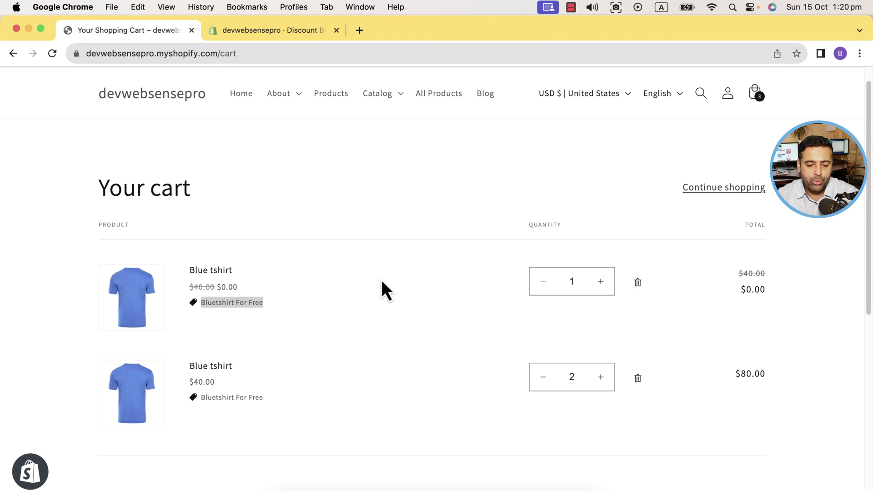